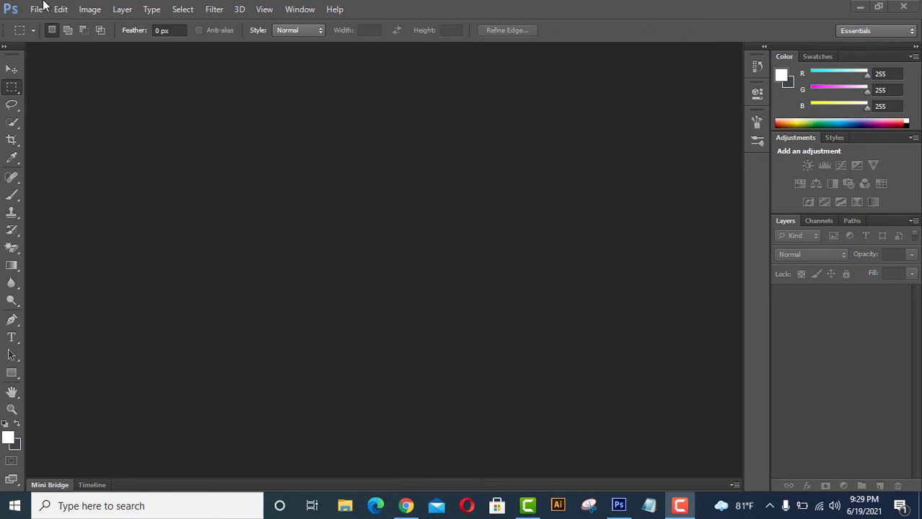
Step: Create a new 1280 × 720 px, 72 ppi RGB document with a gray background
left_click(36, 9)
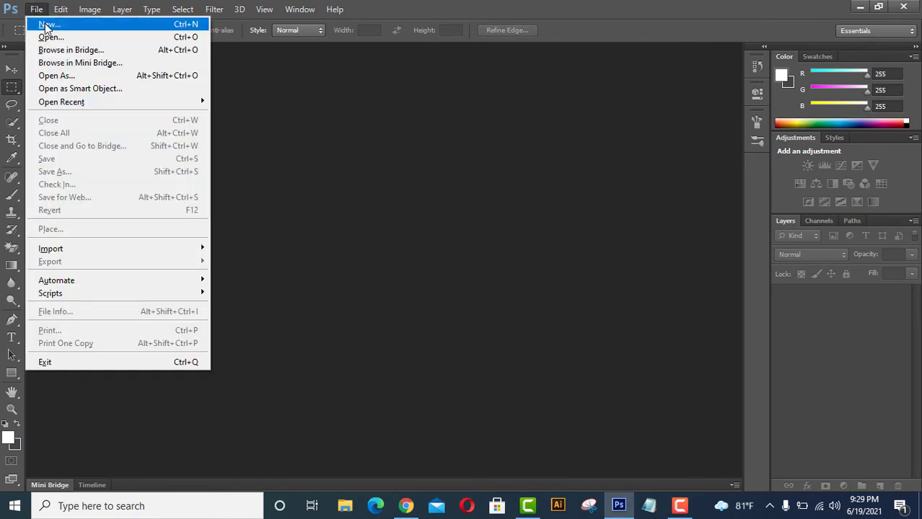
left_click(45, 25)
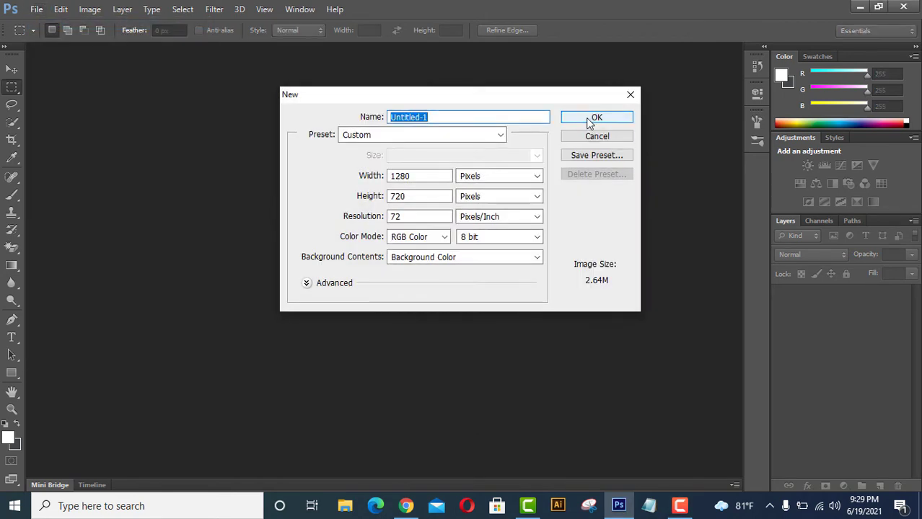
left_click(587, 119)
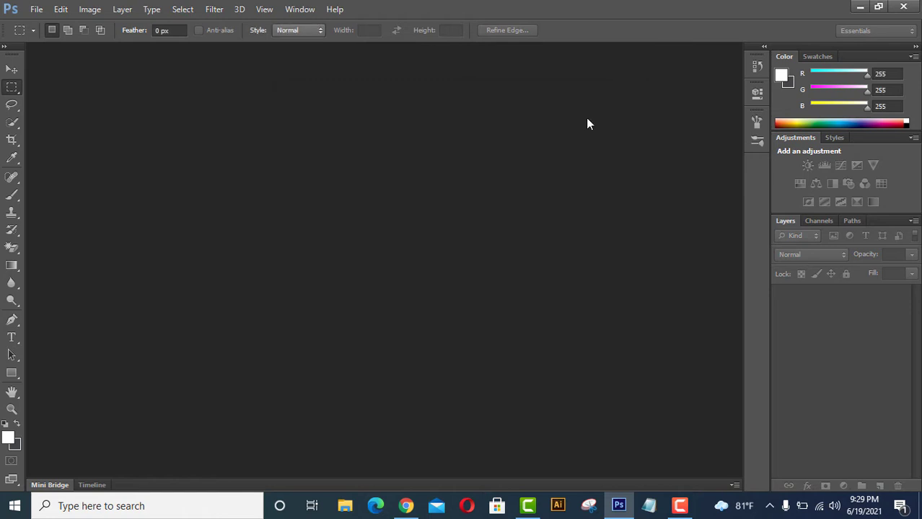
Step: Add a small white 12 pt Myriad Pro 'SL' text layer on the canvas
left_click(13, 342)
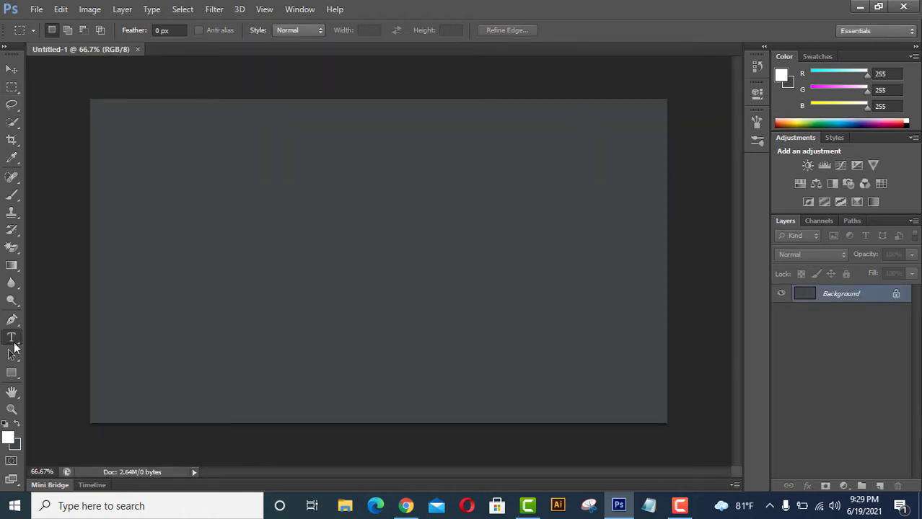
left_click(225, 248)
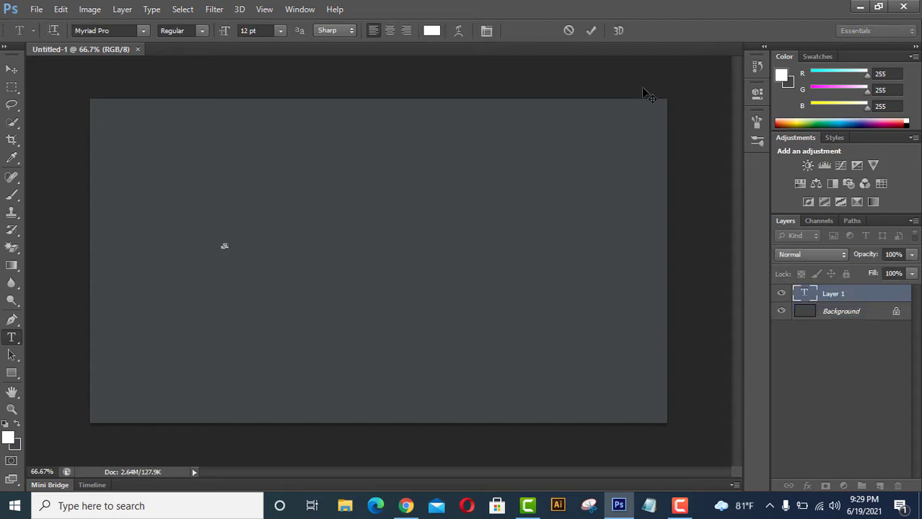
left_click(592, 31)
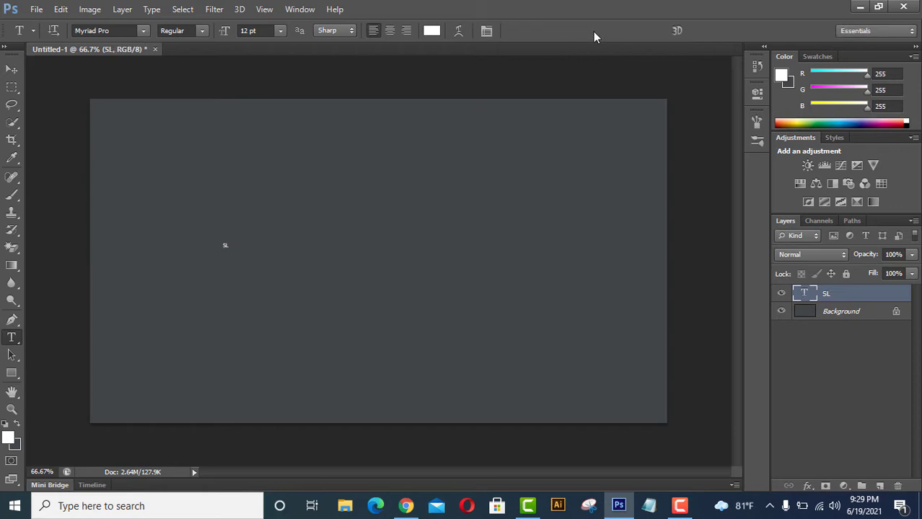
left_click(12, 70)
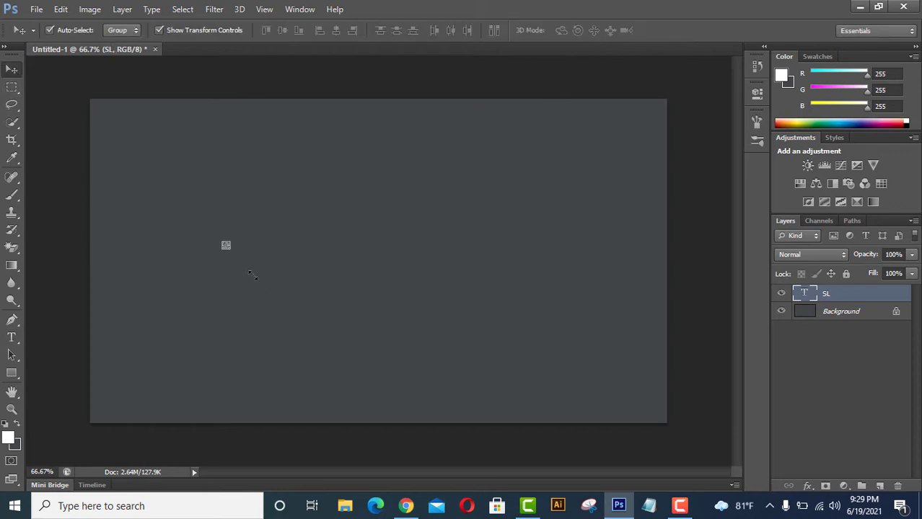
Step: Scale the SL text up, move it toward the centre, and apply the transform
left_click_drag(253, 276, 538, 404)
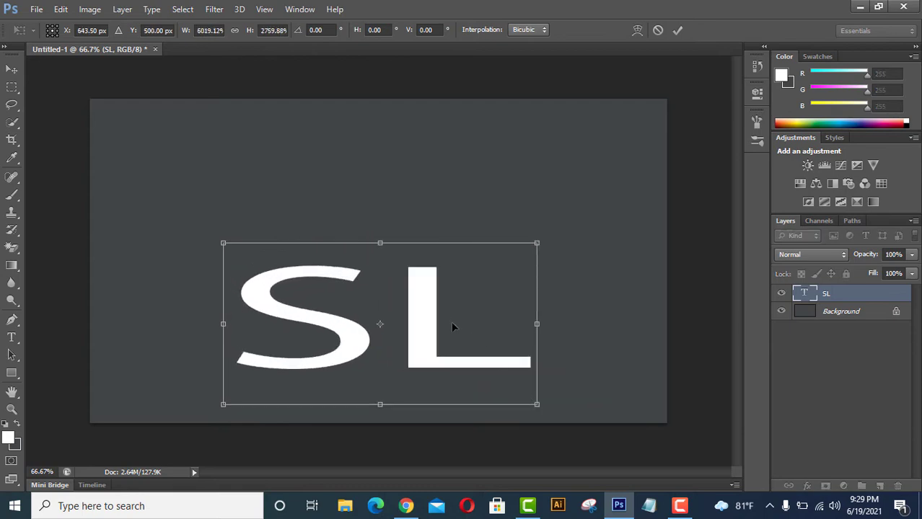
left_click_drag(416, 305, 412, 218)
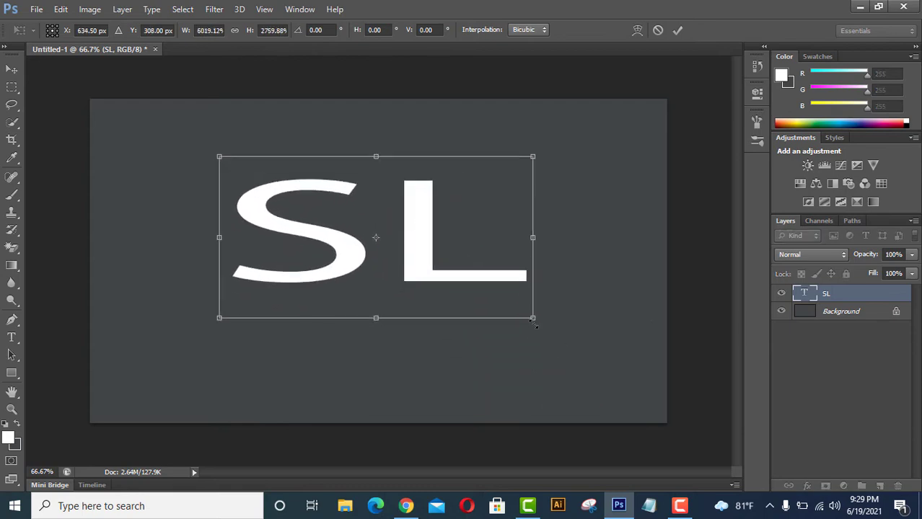
left_click_drag(533, 318, 544, 364)
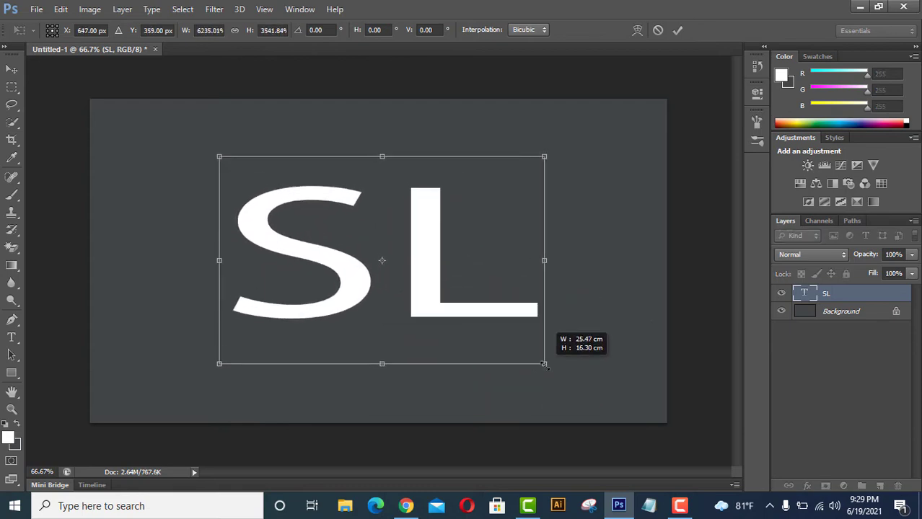
left_click_drag(434, 290, 432, 281)
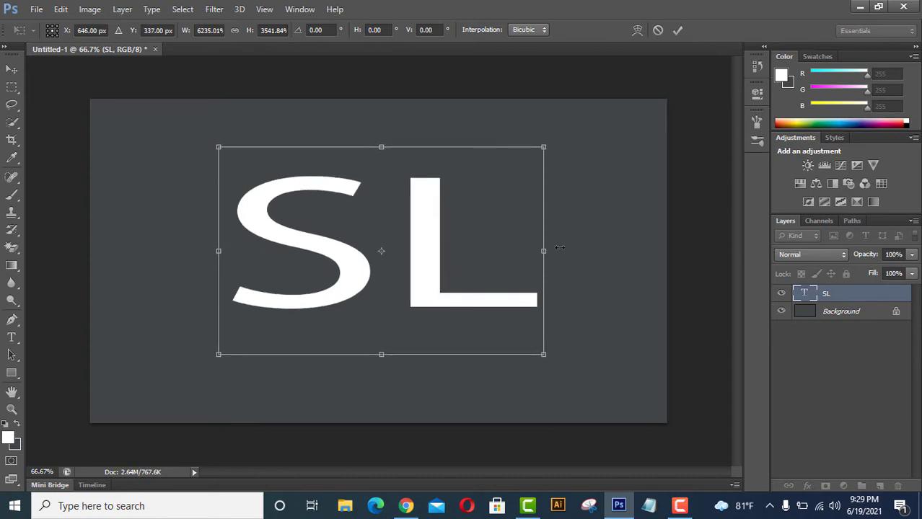
left_click(676, 32)
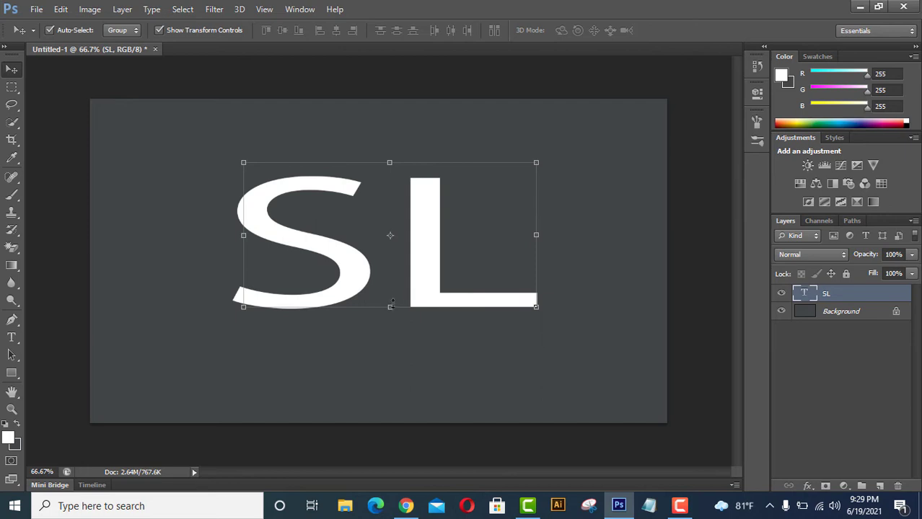
Step: Stretch SL taller and wider, nudge it into place, and apply the final transform
left_click_drag(392, 302, 386, 318)
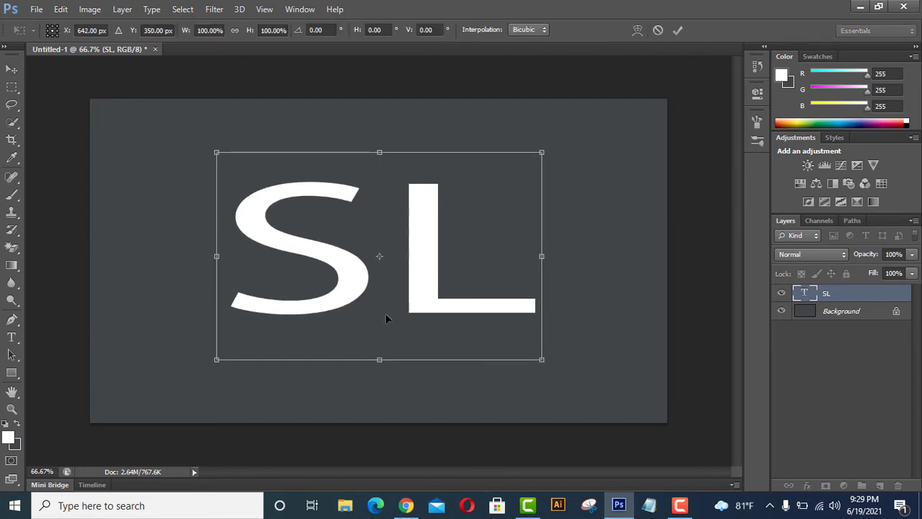
left_click_drag(379, 366, 380, 376)
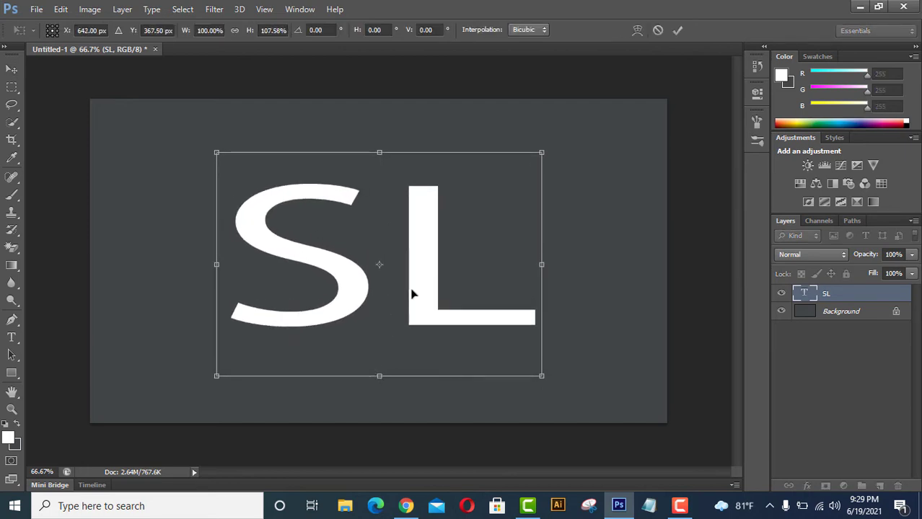
left_click_drag(422, 286, 415, 271)
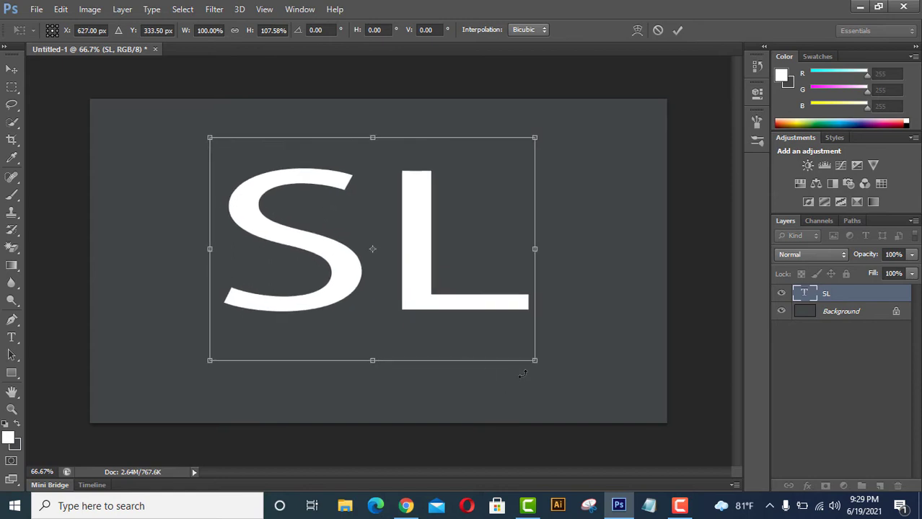
left_click_drag(534, 359, 549, 393)
left_click_drag(435, 309, 446, 291)
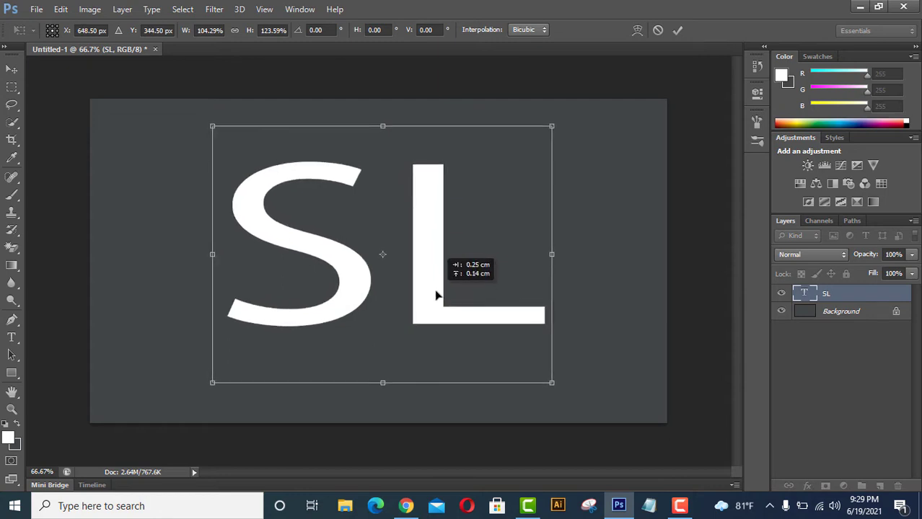
left_click(677, 31)
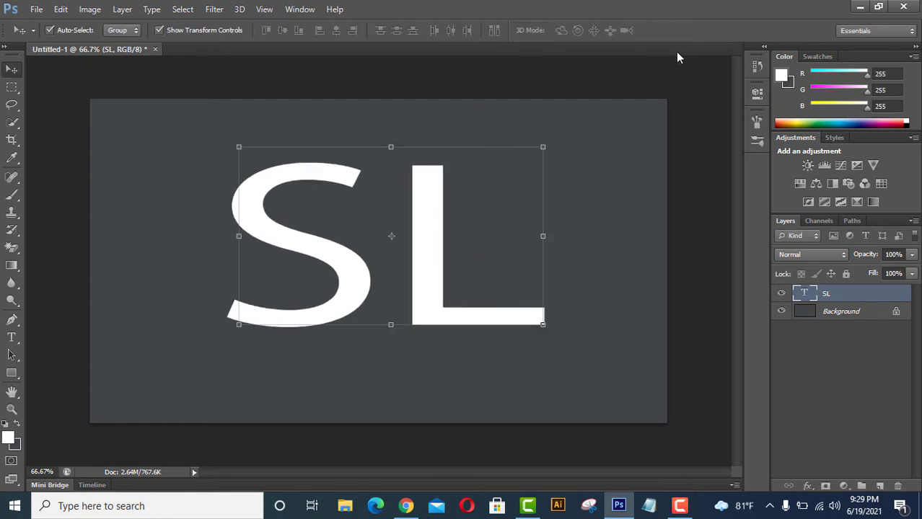
Step: Convert the Background layer into a 3D postcard in the 3D workspace, then select SL
left_click(846, 316)
right_click(846, 314)
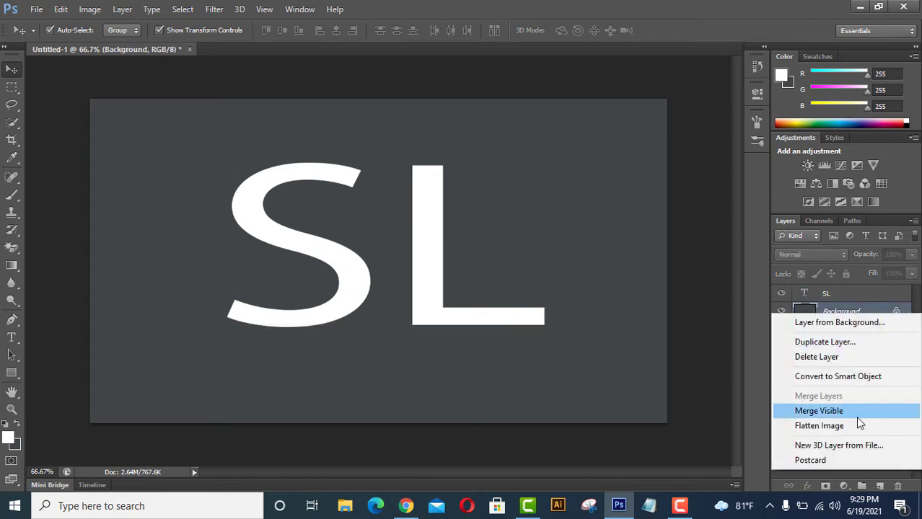
left_click(843, 461)
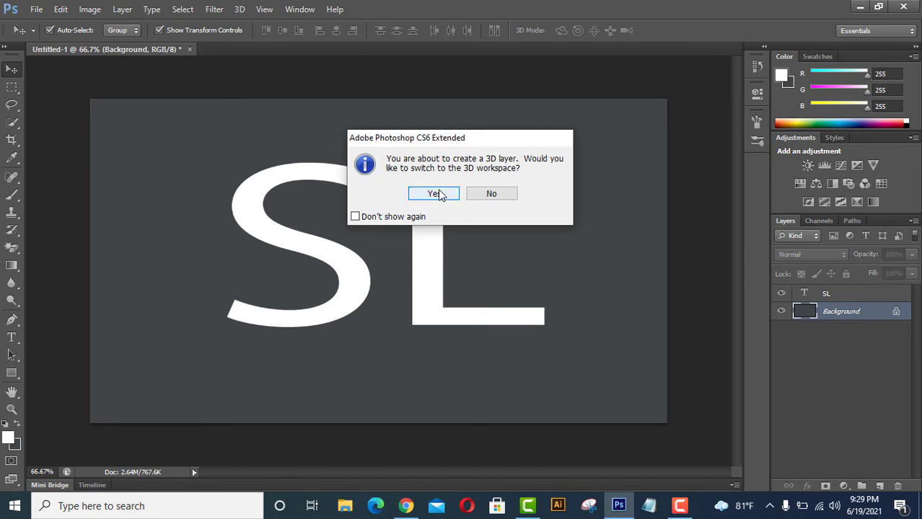
left_click(435, 195)
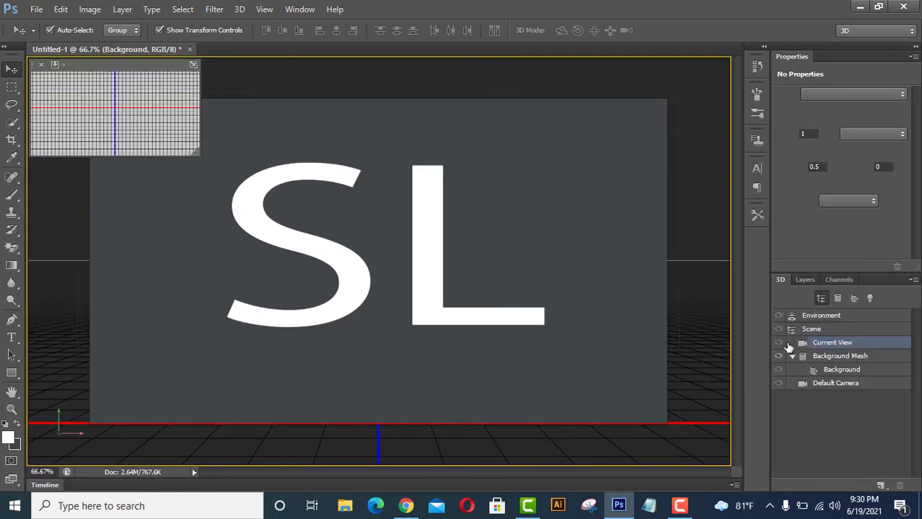
left_click(806, 280)
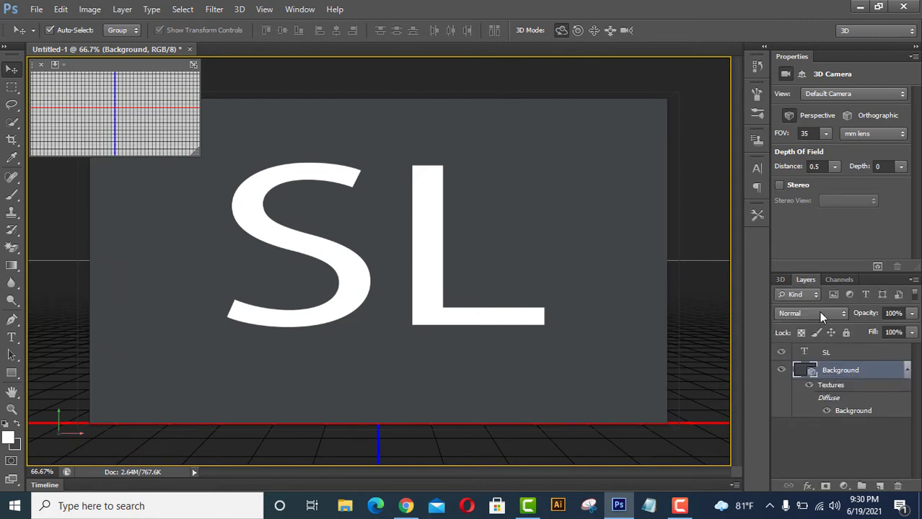
left_click(828, 353)
Step: Extrude the SL text layer into 3D letters and select SL Front Inflation Material
right_click(828, 353)
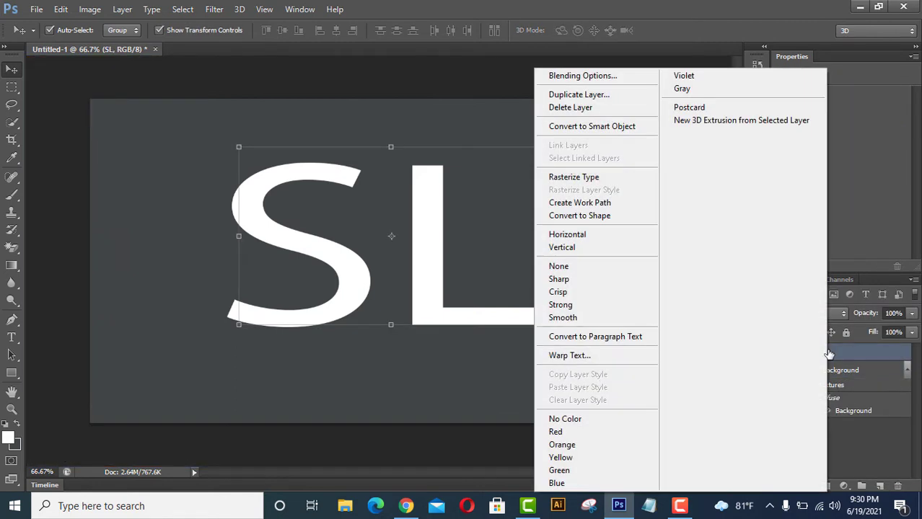
left_click(732, 123)
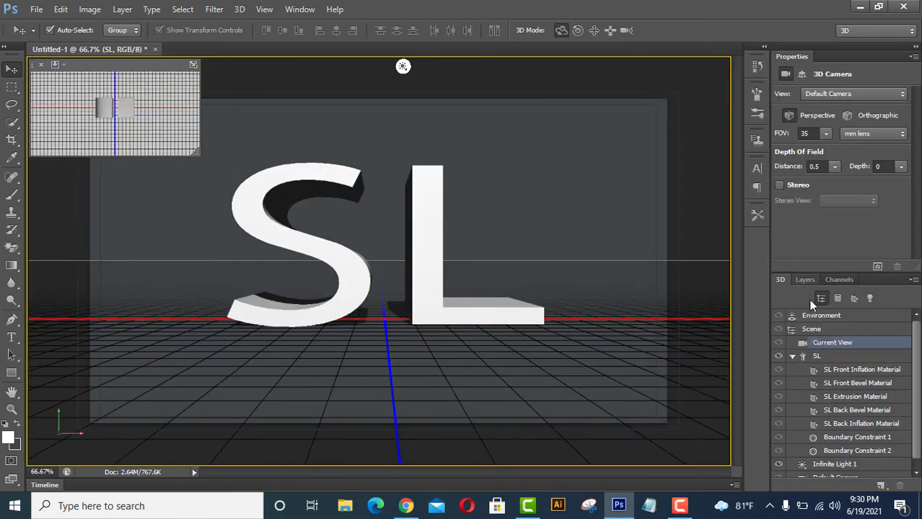
left_click(813, 373)
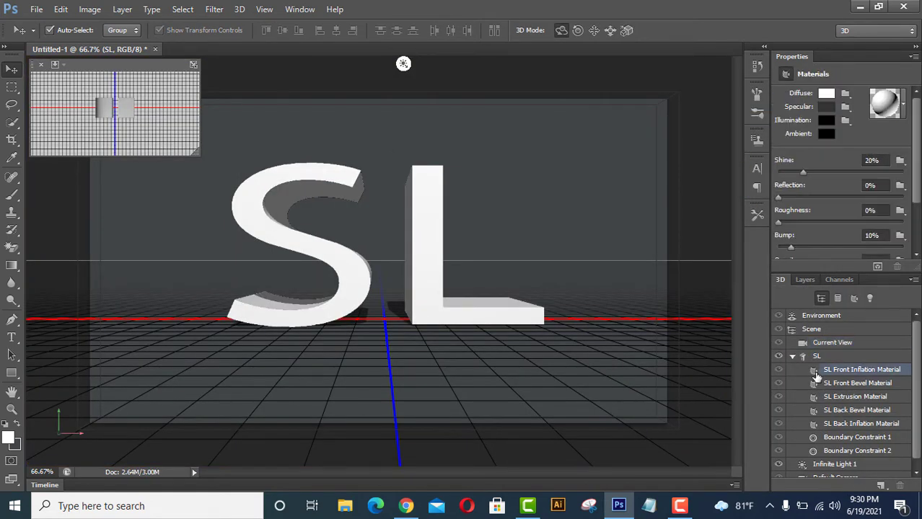
Step: Set the front material's illumination colour to 604646
left_click(827, 121)
left_click(645, 268)
left_click(631, 262)
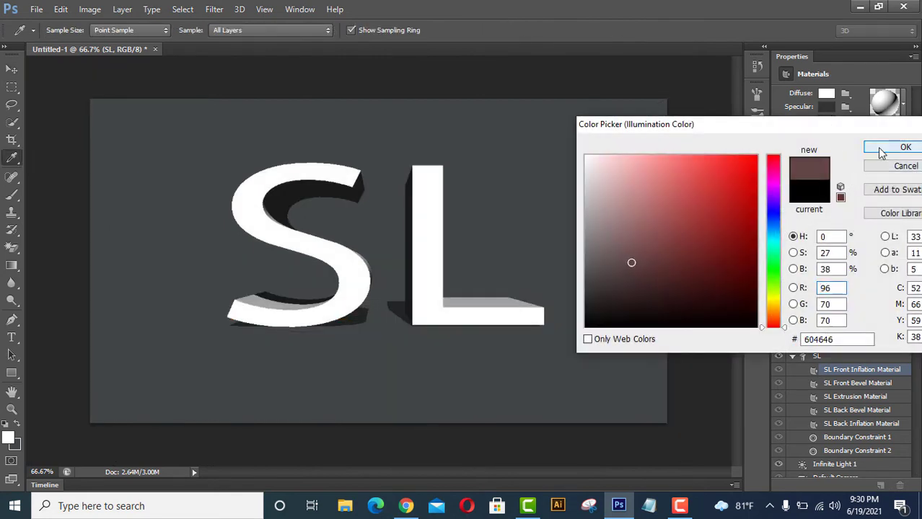
left_click(880, 149)
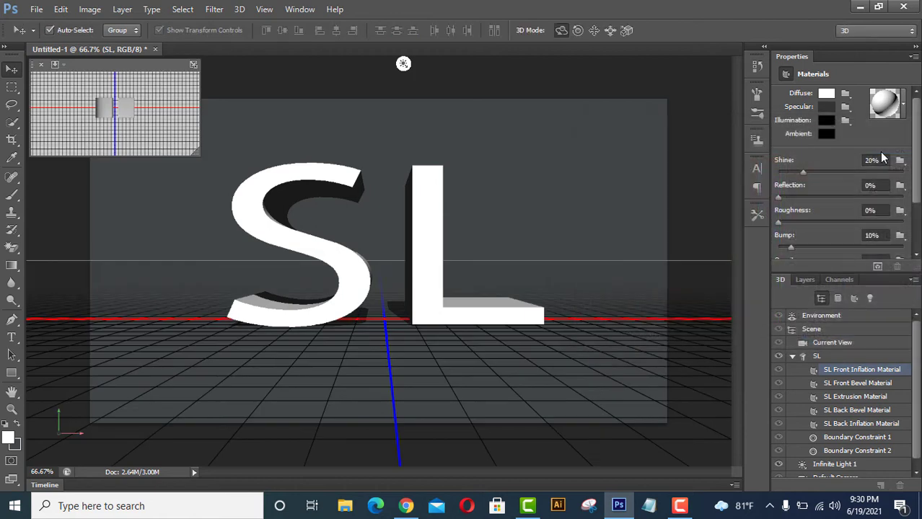
Step: Replace the front material with a plain gray preset at 50% shine
left_click(902, 108)
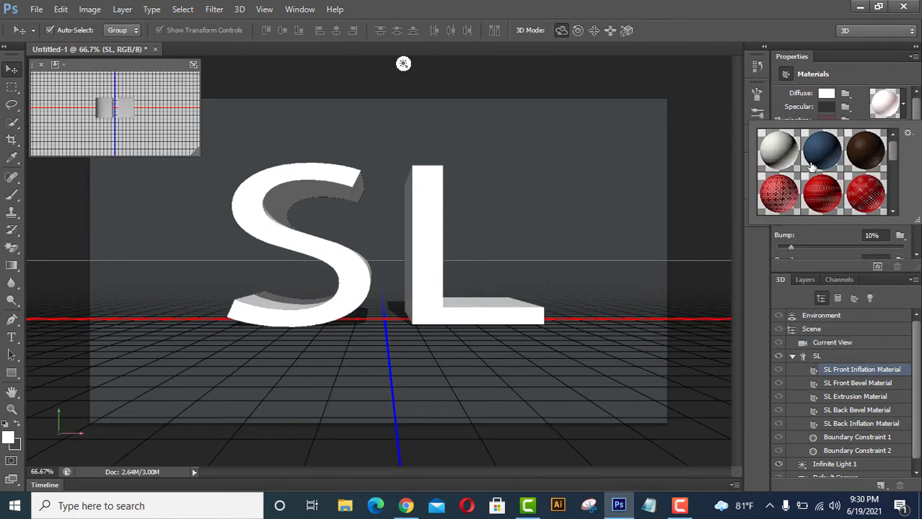
left_click(788, 159)
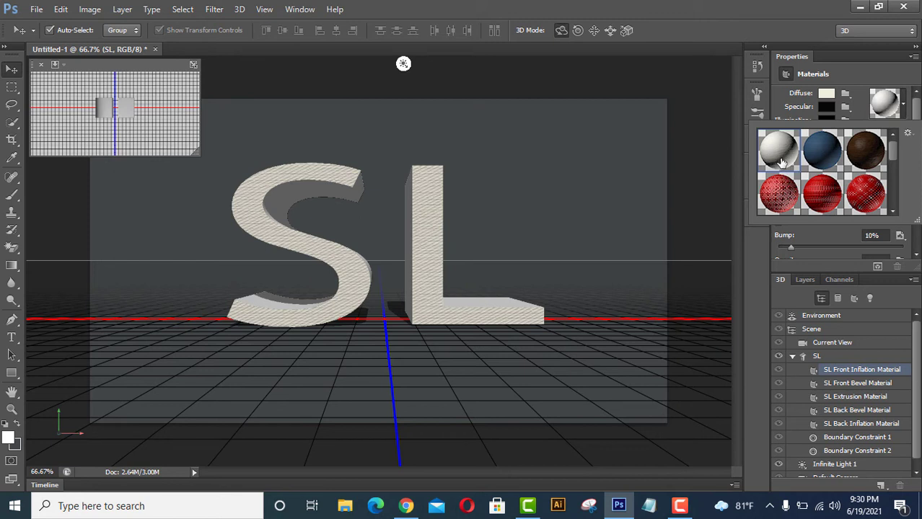
scroll(833, 188, "down", 2)
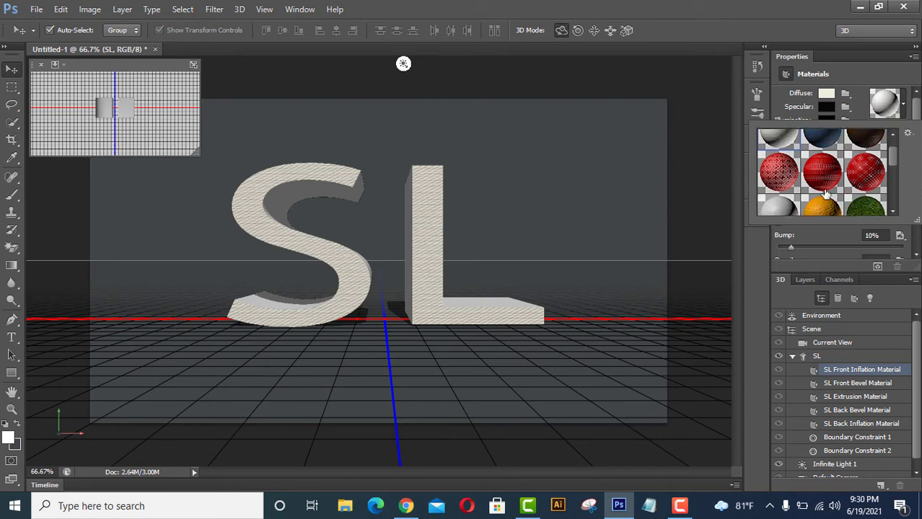
left_click(768, 212)
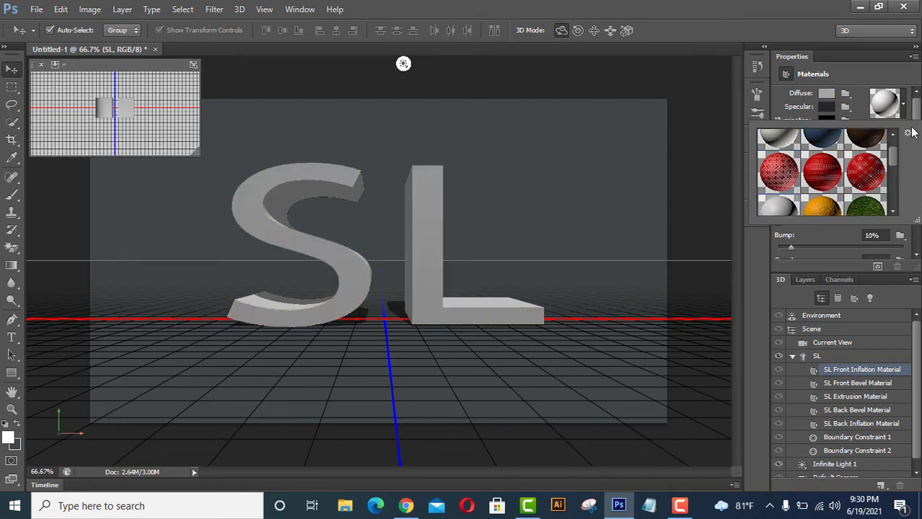
left_click(901, 102)
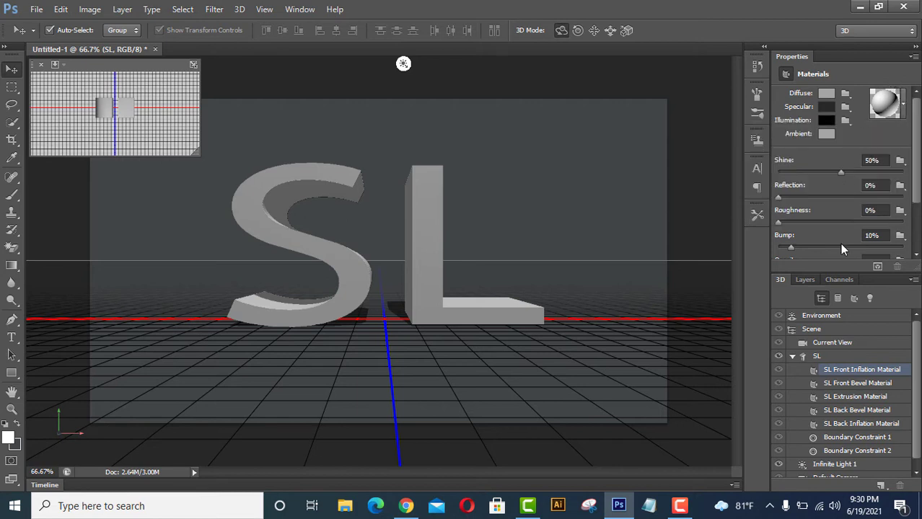
Step: Give SL Extrusion Material a teal 257d80 illumination colour, then show the Layers list
left_click(816, 399)
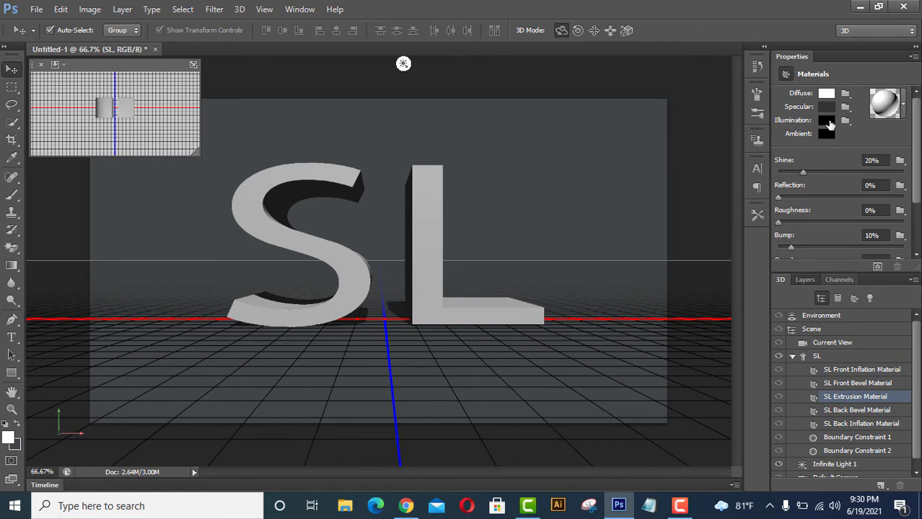
left_click(828, 121)
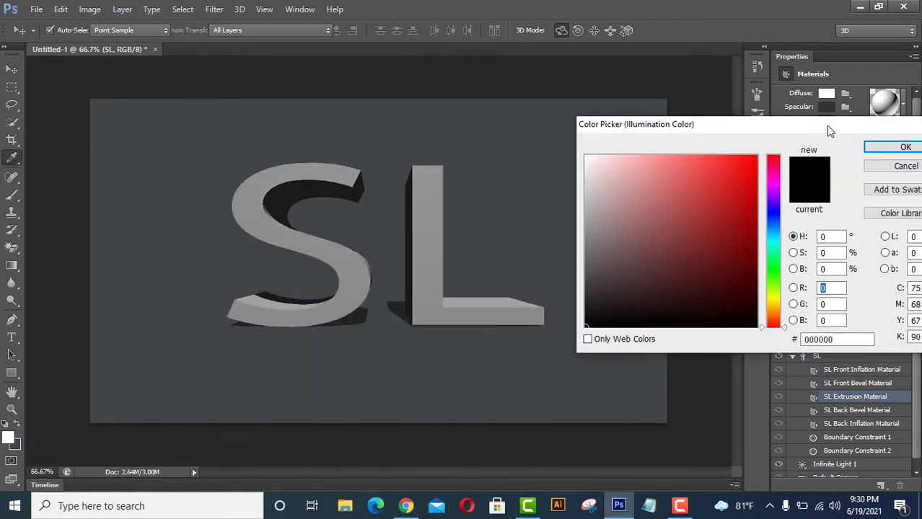
left_click(763, 241)
left_click(690, 245)
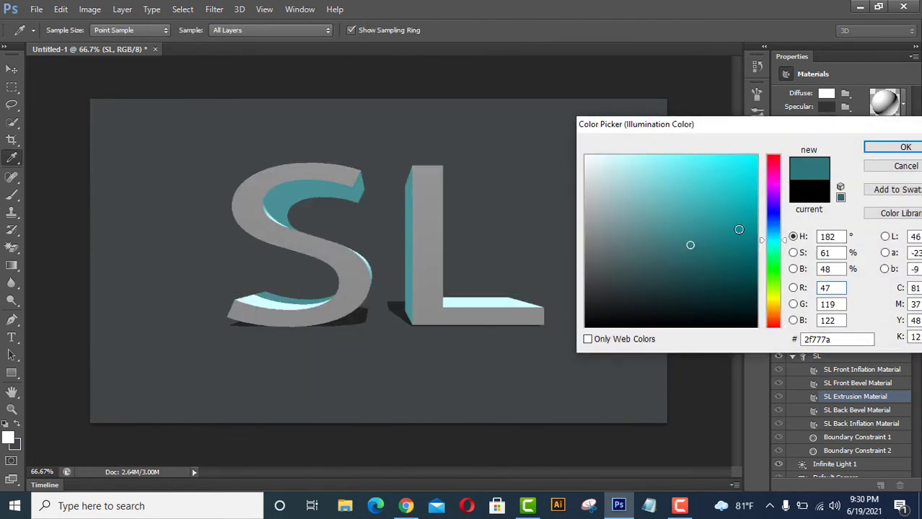
left_click(707, 241)
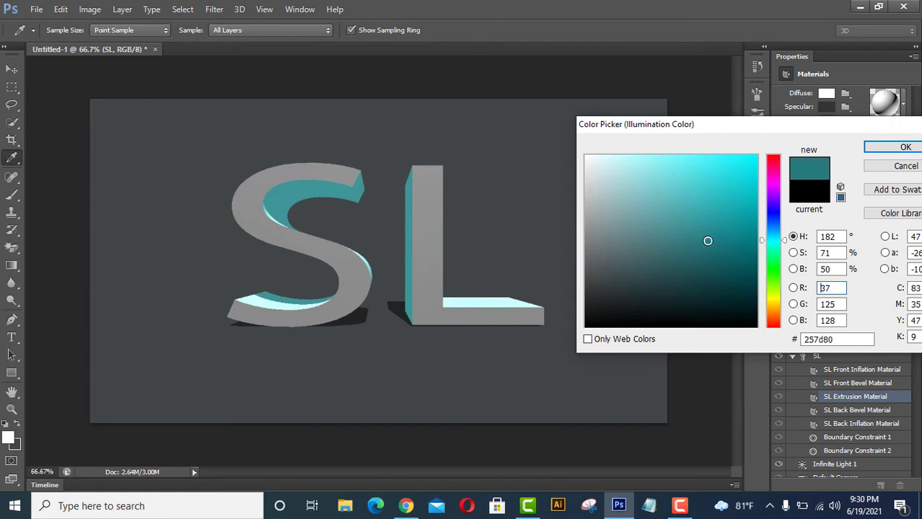
left_click(905, 147)
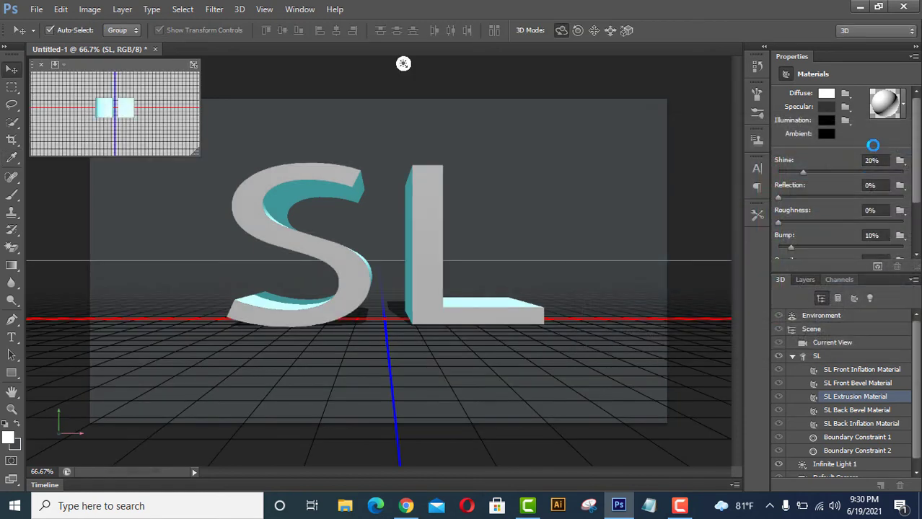
left_click(471, 291)
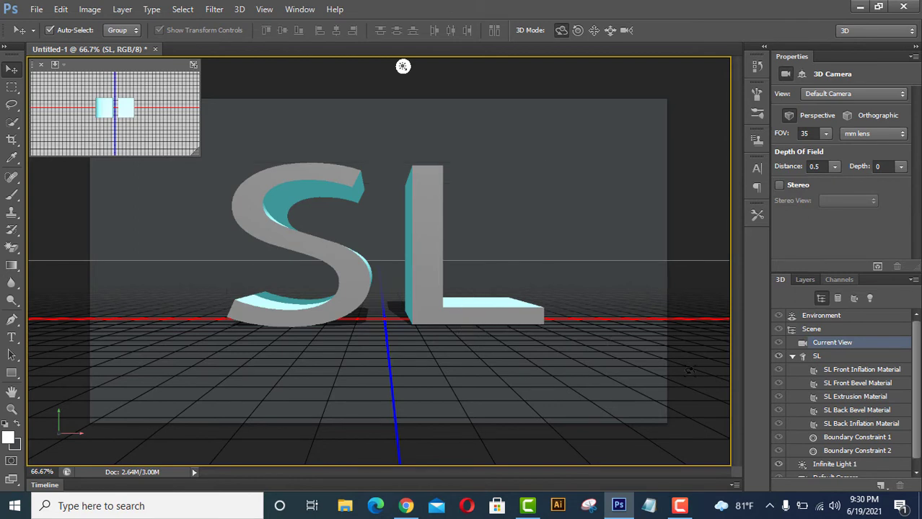
left_click(803, 284)
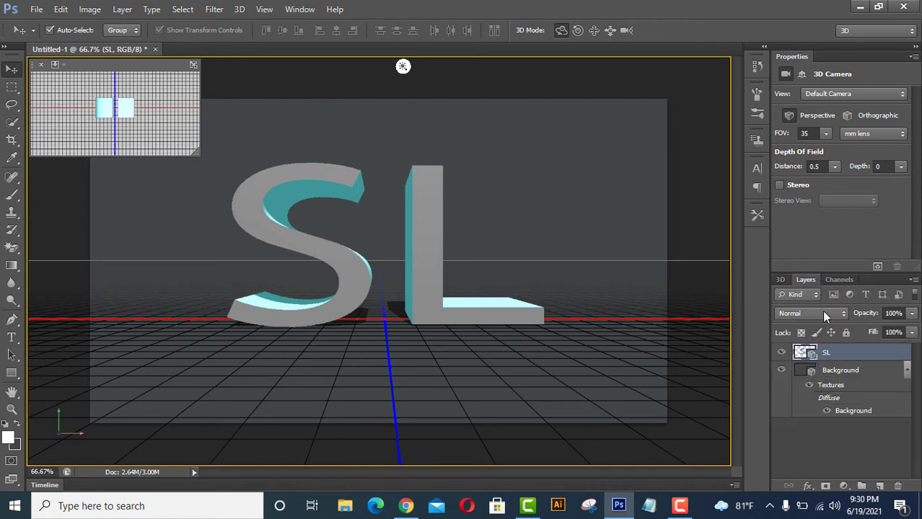
Step: Enable Bevel & Emboss on SL with depth 200%, size 15 px and soften 2 px
right_click(821, 352)
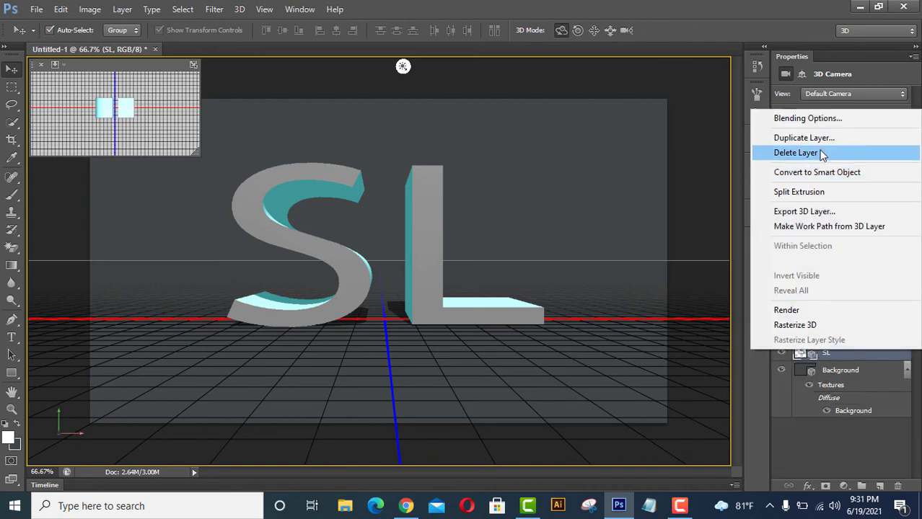
left_click(814, 121)
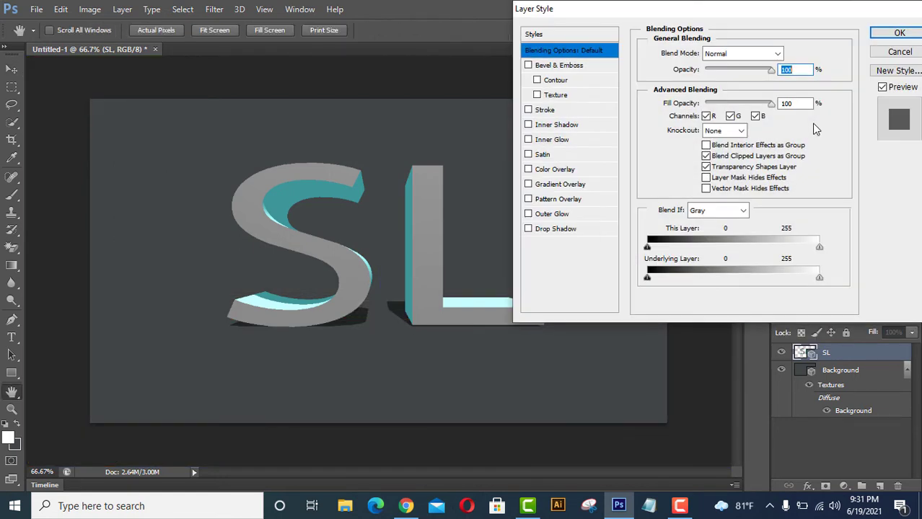
left_click(557, 66)
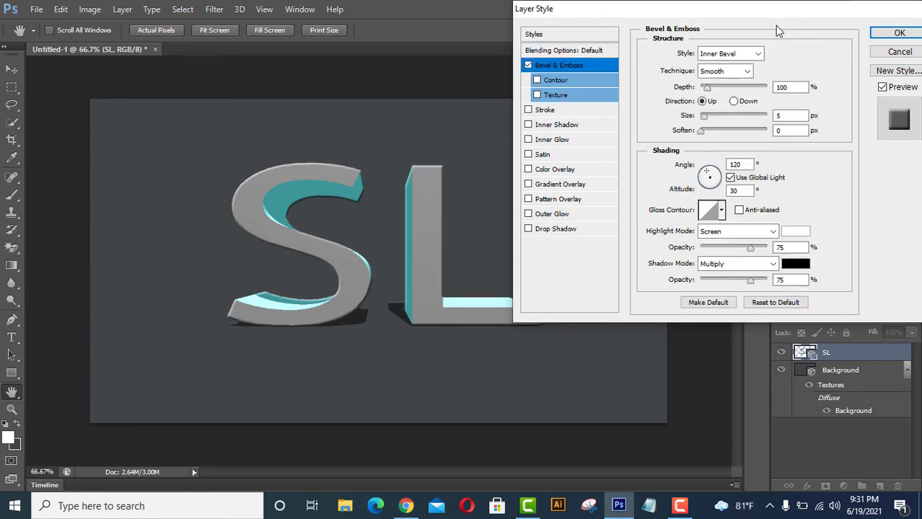
double_click(782, 87)
type("200")
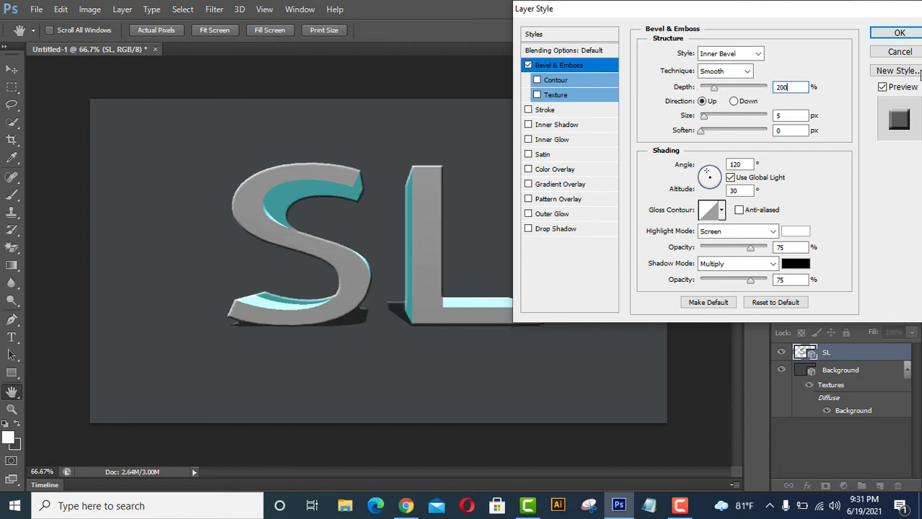
double_click(783, 116)
type("15")
double_click(777, 131)
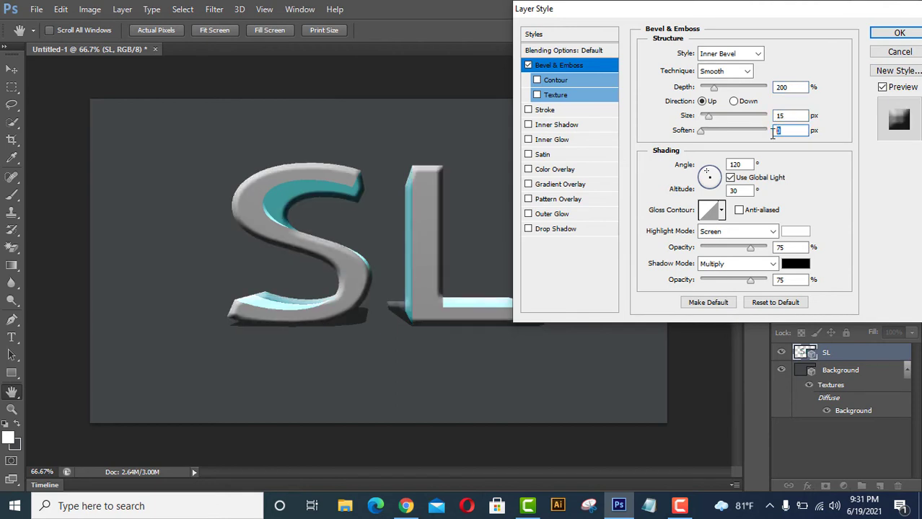
type("2")
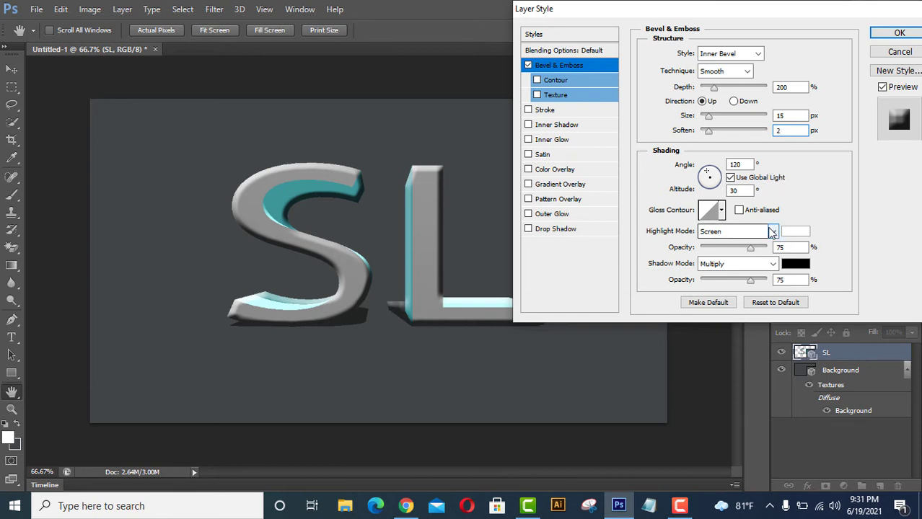
Step: Set bevel shadows to Linear Burn, both opacities to 50%, and turn on Contour
left_click(759, 266)
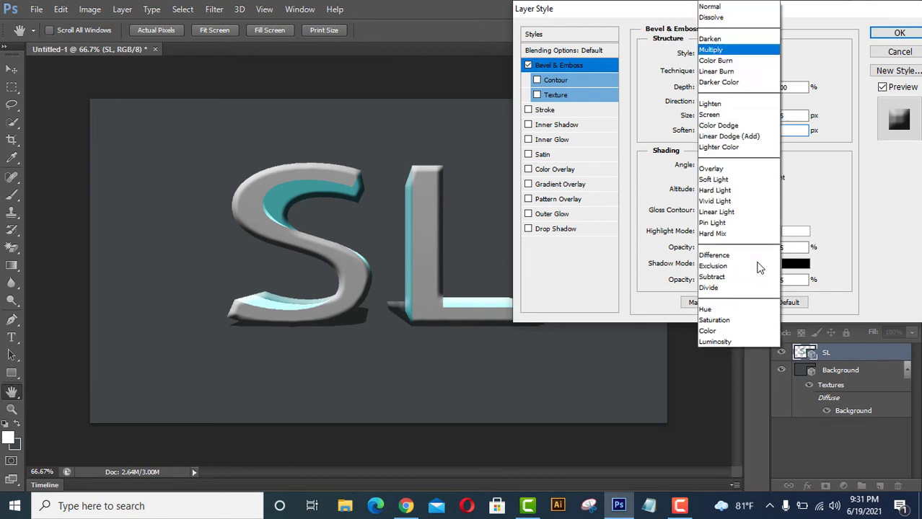
left_click(747, 71)
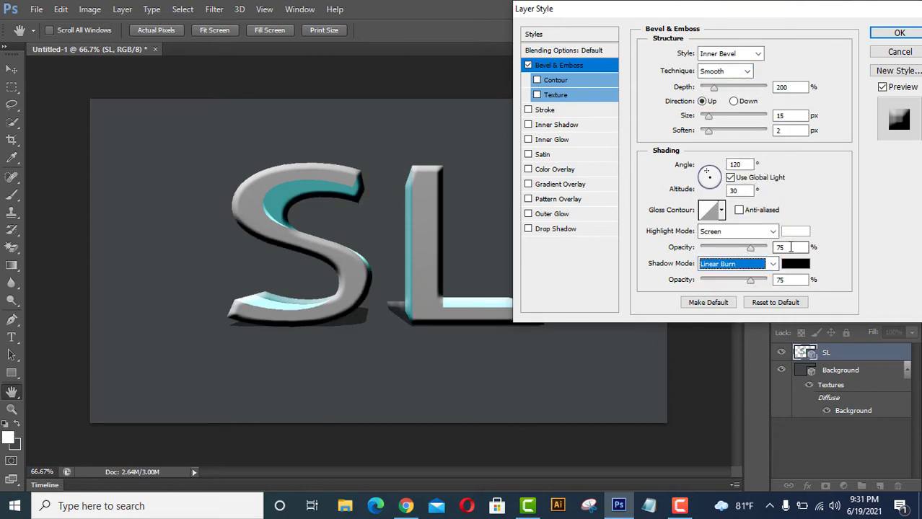
double_click(774, 247)
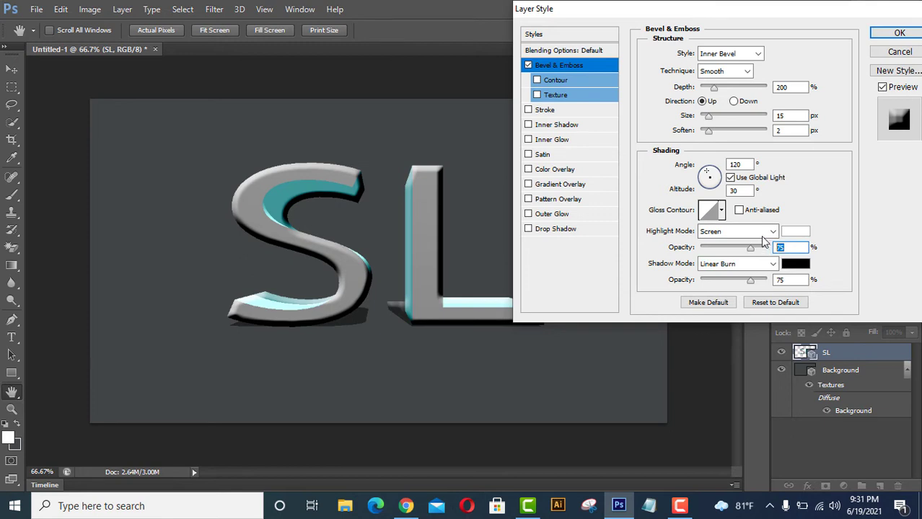
type("50")
double_click(788, 280)
type("5")
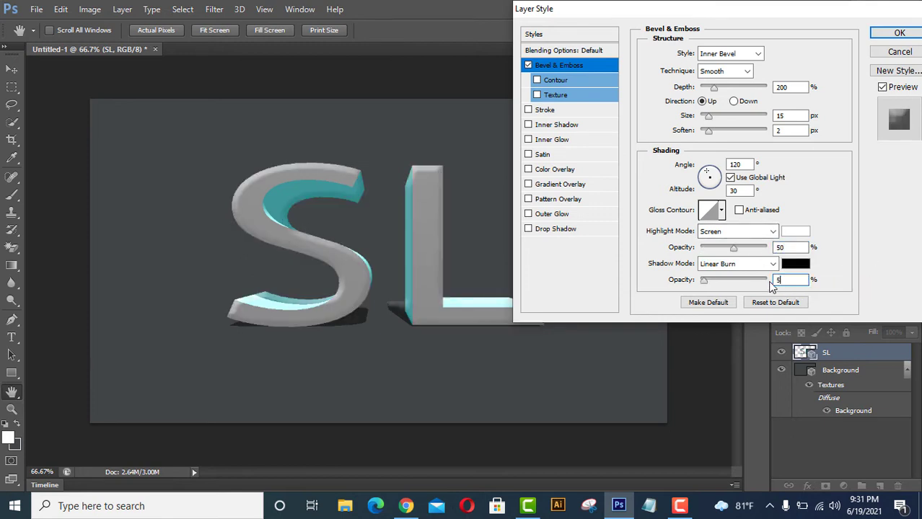
type("0")
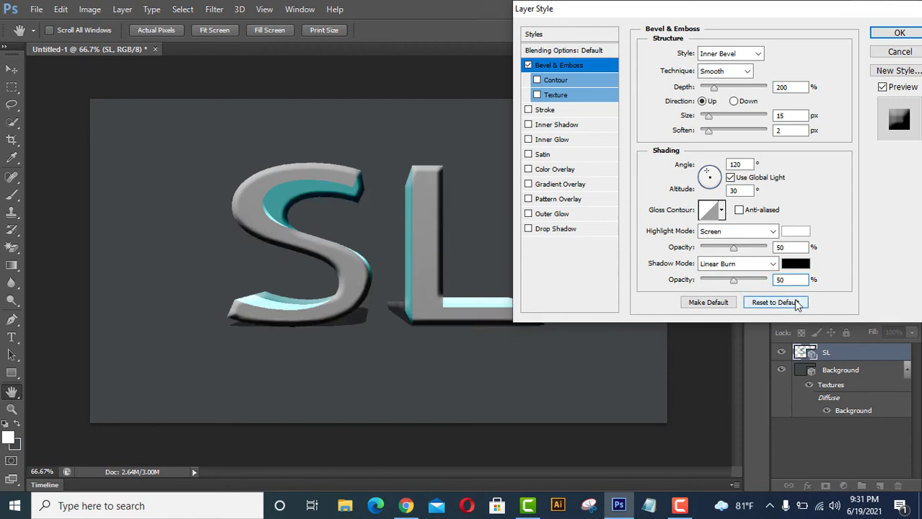
left_click(537, 80)
left_click(553, 82)
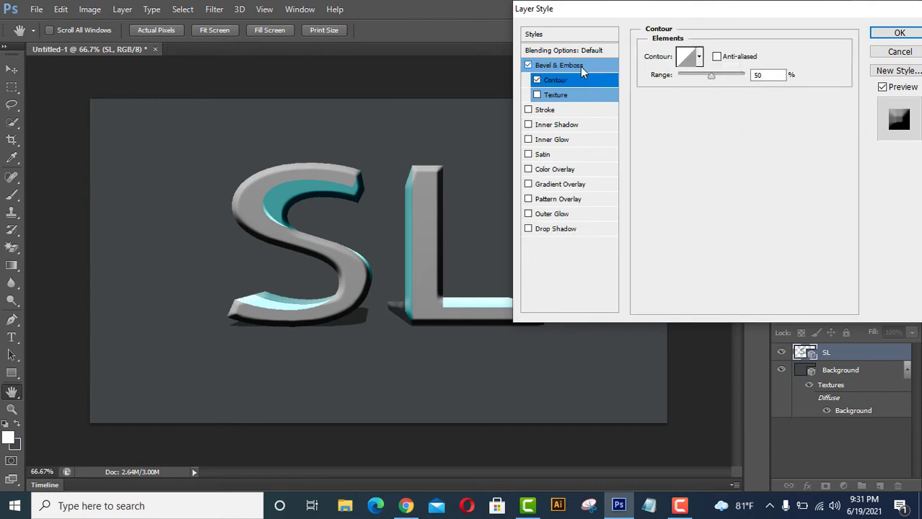
Step: Set the bevel's gloss contour to the Ring preset
left_click(583, 67)
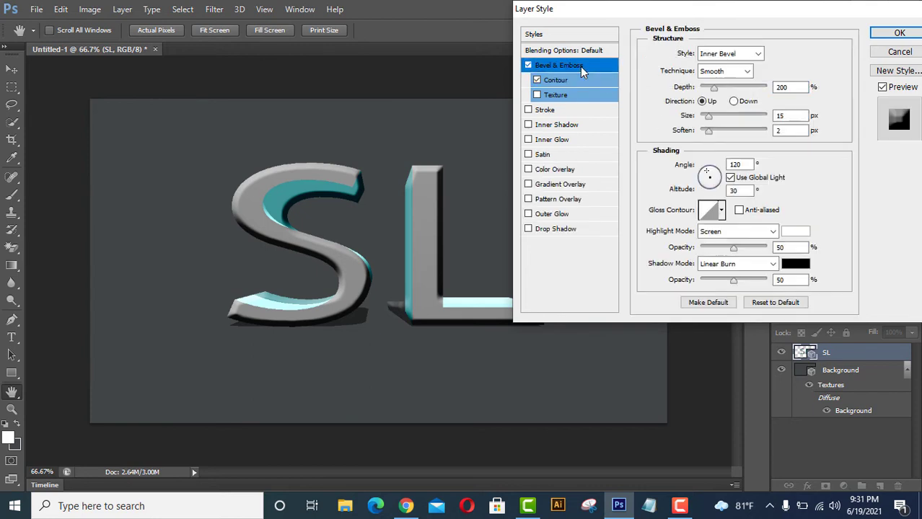
left_click(707, 210)
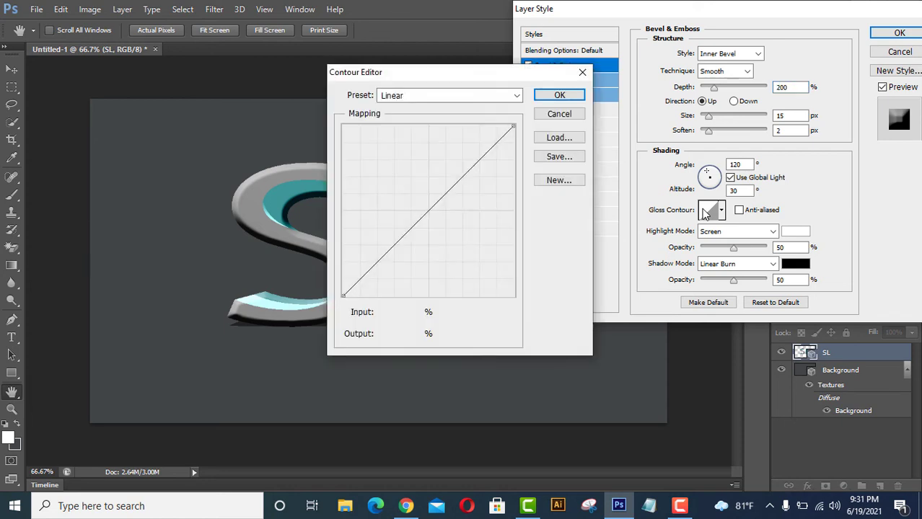
left_click(485, 96)
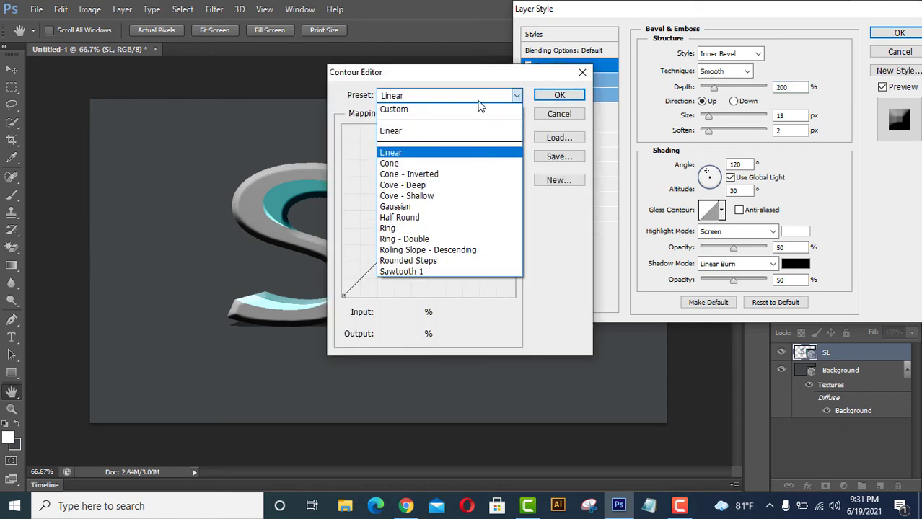
left_click(444, 229)
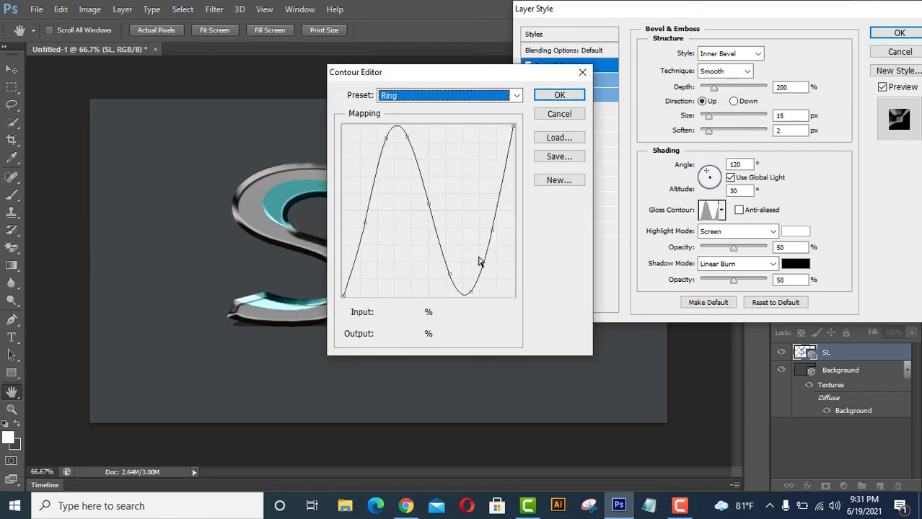
left_click(559, 96)
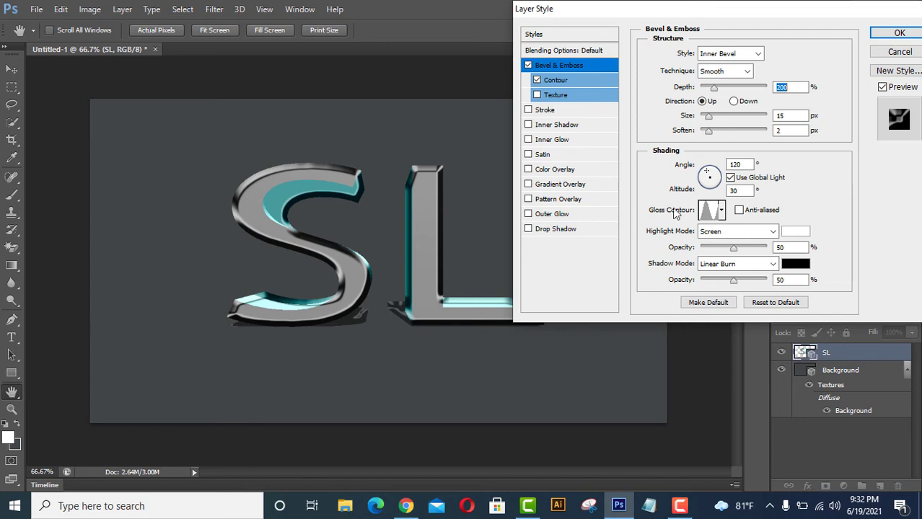
Step: Change the bevel's Contour curve to the Linear preset
left_click(603, 80)
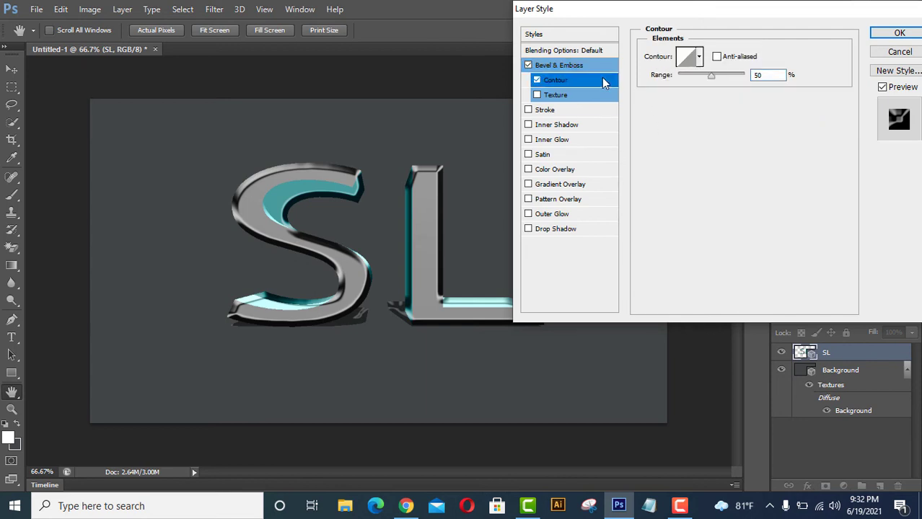
left_click(687, 58)
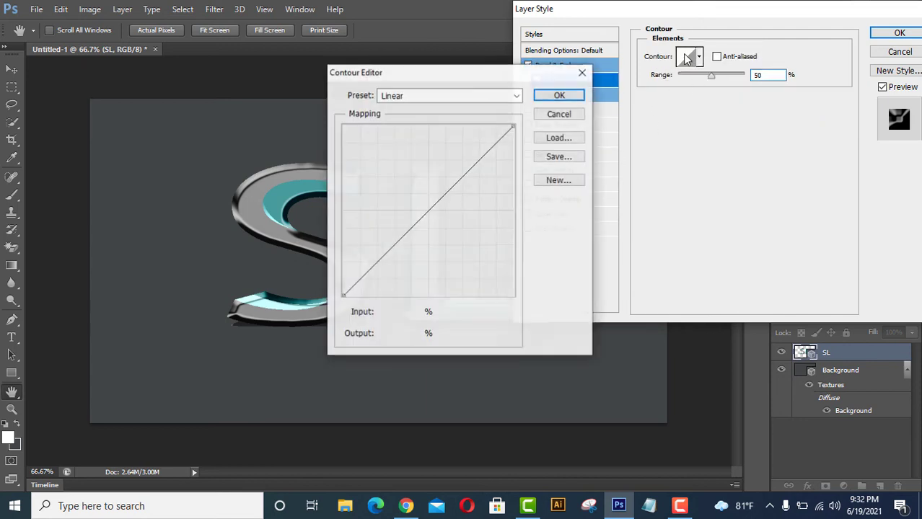
left_click(486, 100)
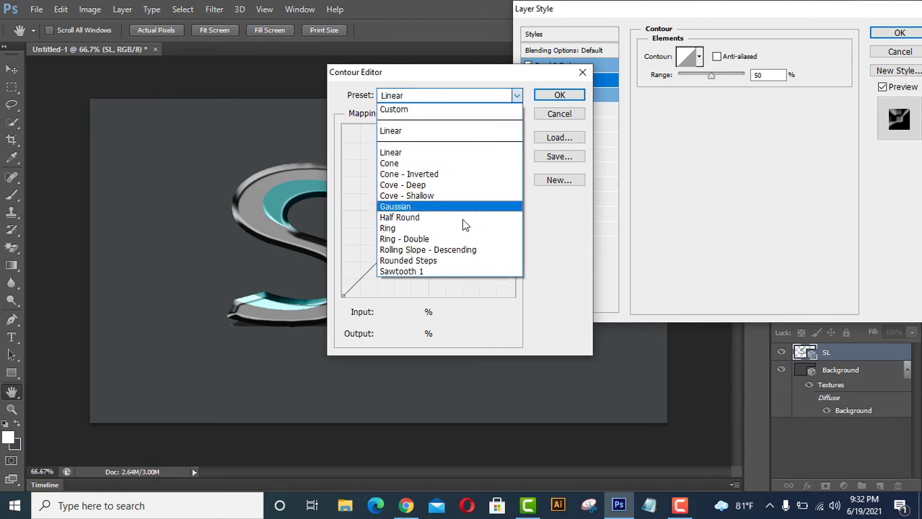
left_click(454, 233)
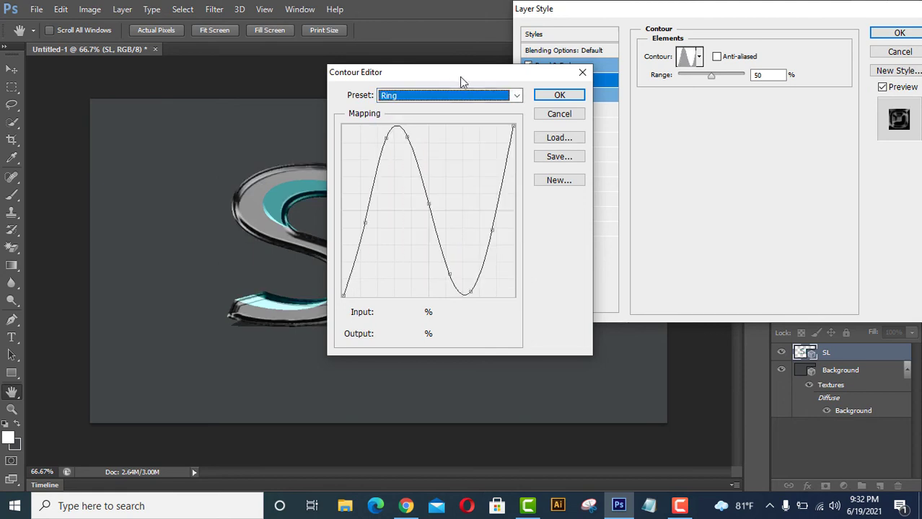
left_click_drag(456, 73, 668, 133)
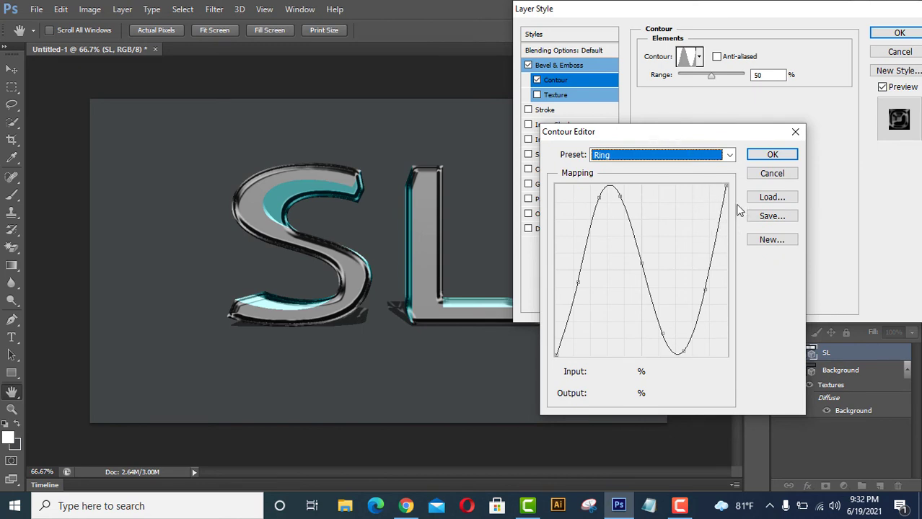
left_click(684, 160)
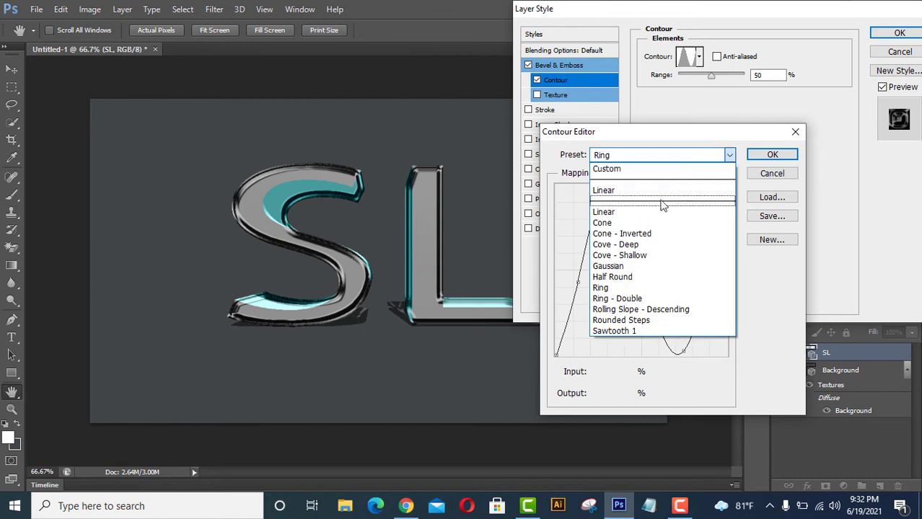
left_click(655, 193)
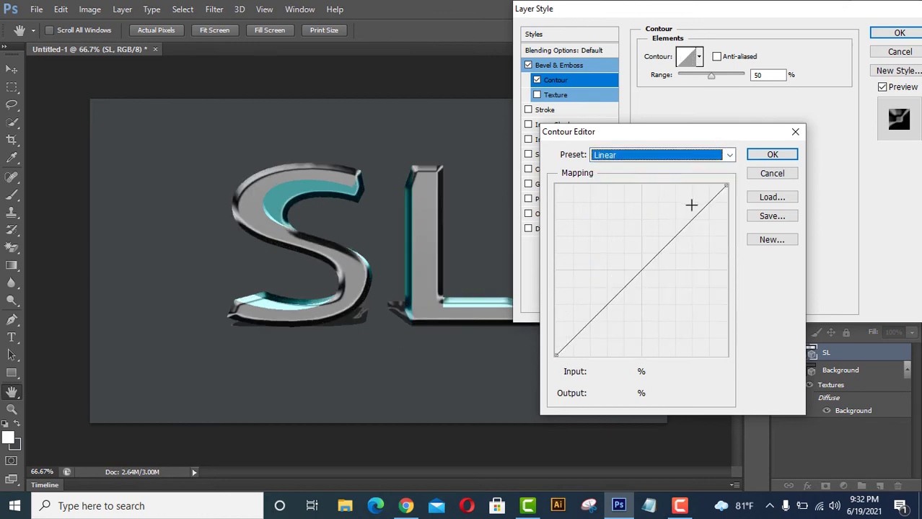
left_click(773, 156)
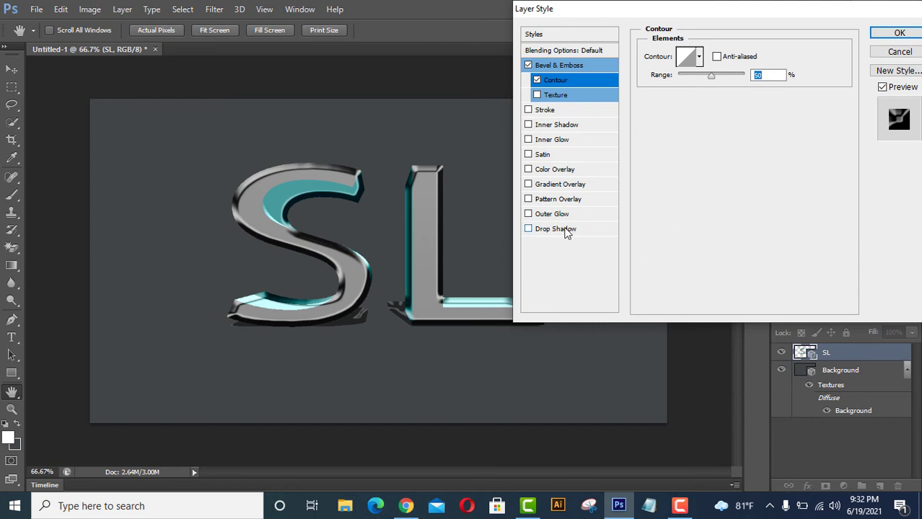
Step: Enable Drop Shadow on the SL layer with Distance 15 px and Size 15 px
left_click(566, 231)
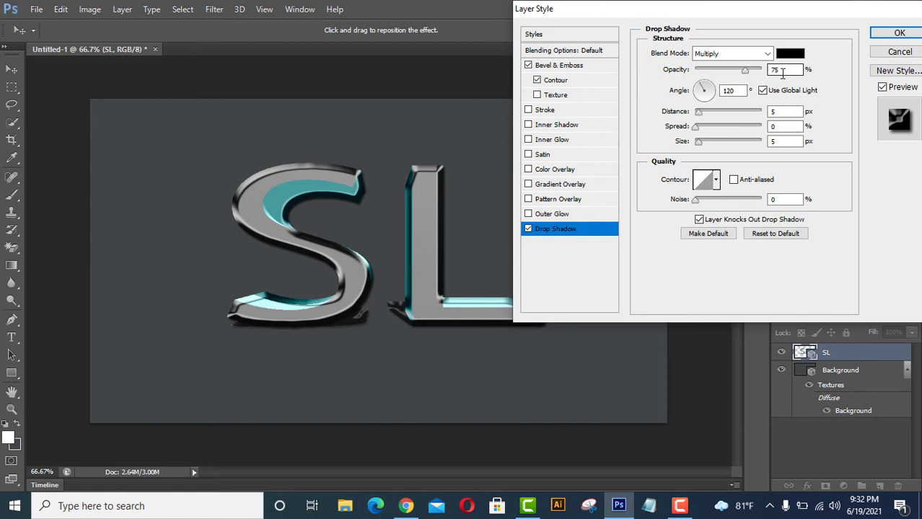
double_click(783, 112)
type("15")
double_click(772, 141)
type("15")
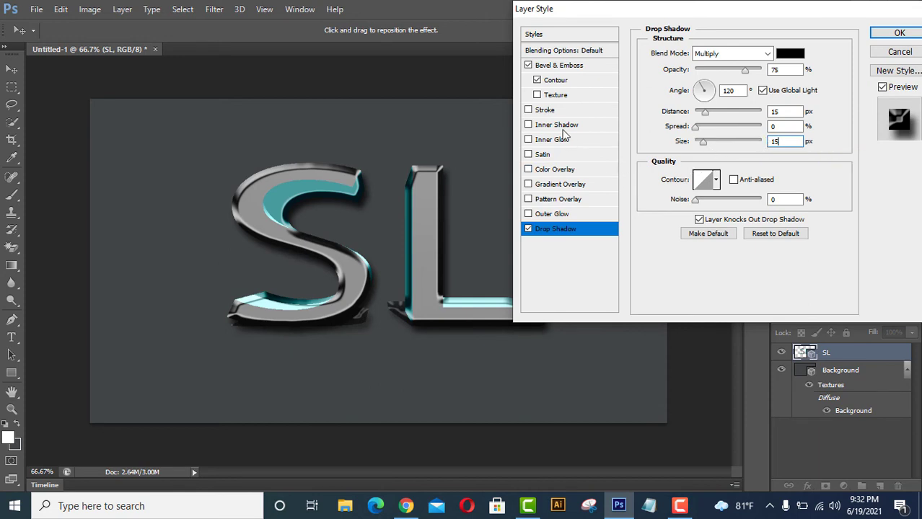
Step: Enable Color Overlay on the SL text and try brownish and darker overlay colours
left_click(561, 174)
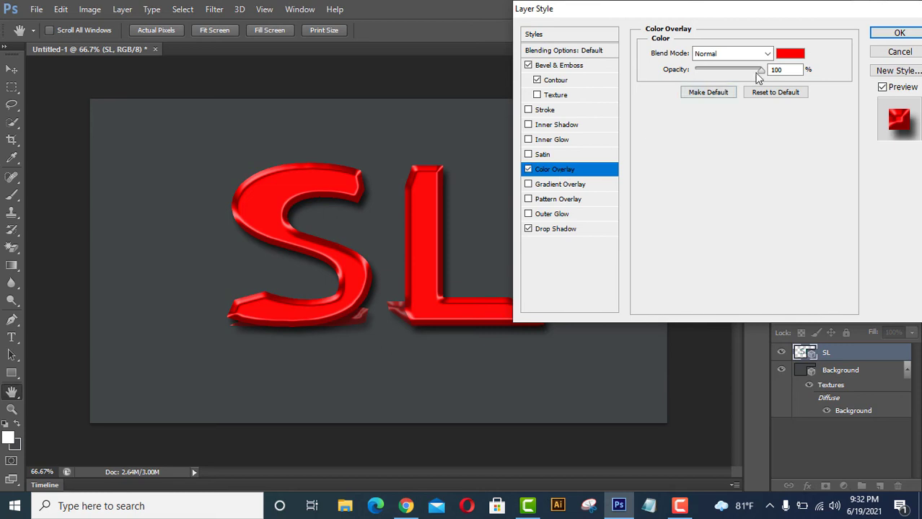
left_click(790, 53)
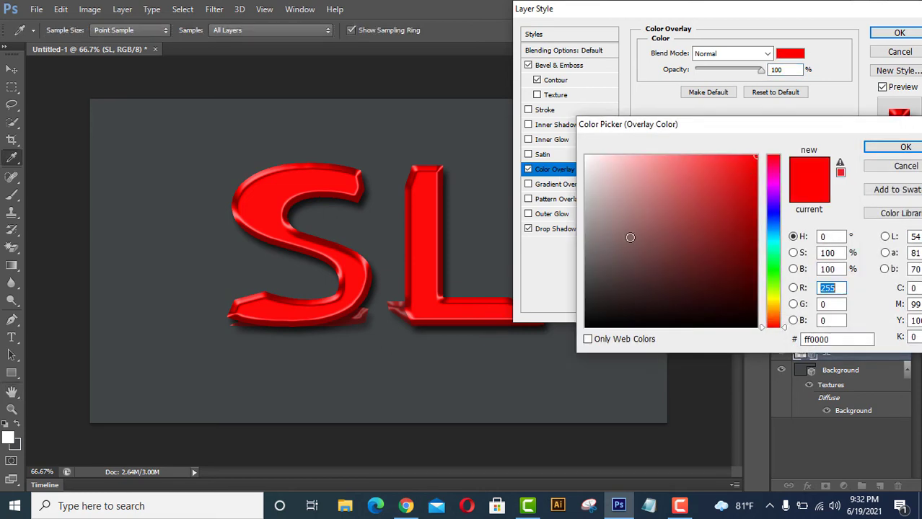
left_click(630, 237)
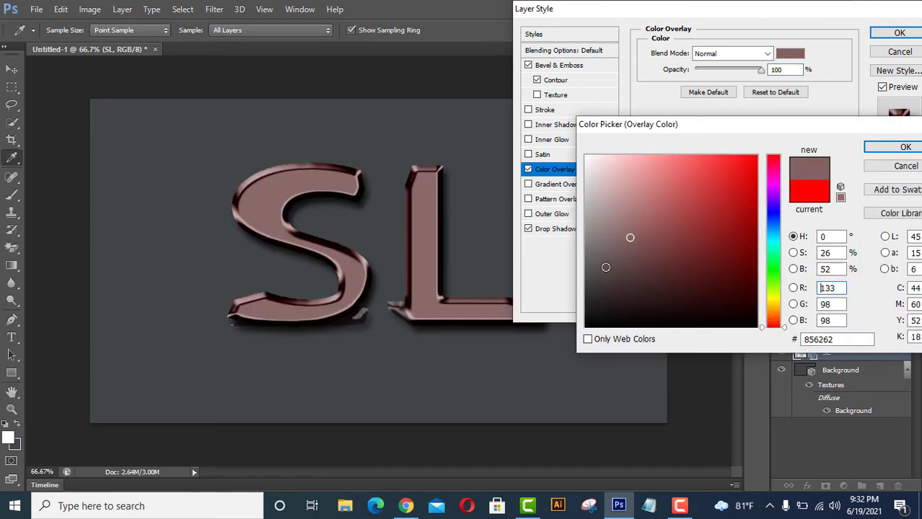
left_click(604, 267)
left_click(605, 286)
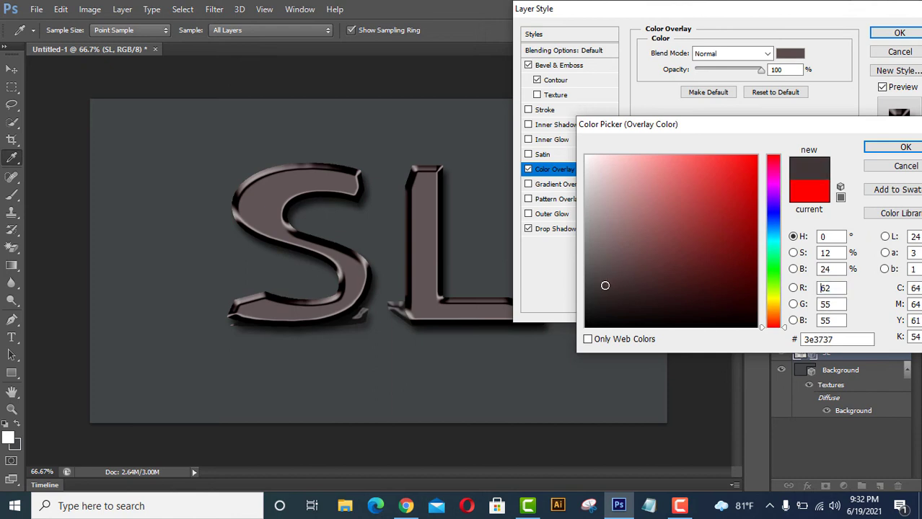
left_click(598, 294)
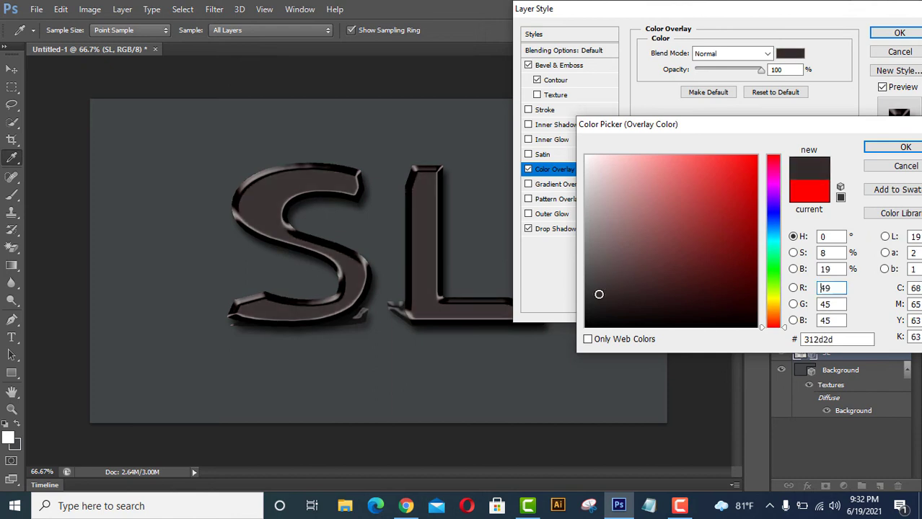
left_click(610, 267)
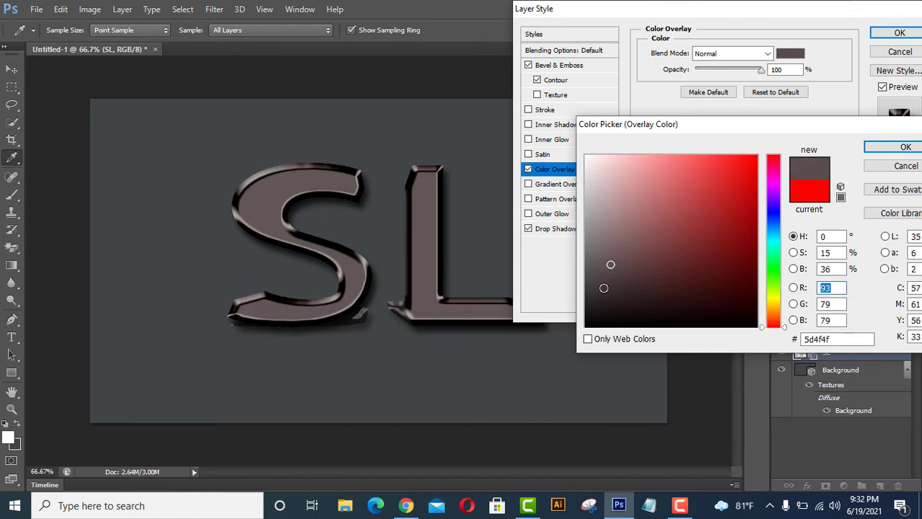
left_click(605, 287)
Step: Settle on gray 736f6f for the overlay and toggle it off and on to compare
left_click(592, 257)
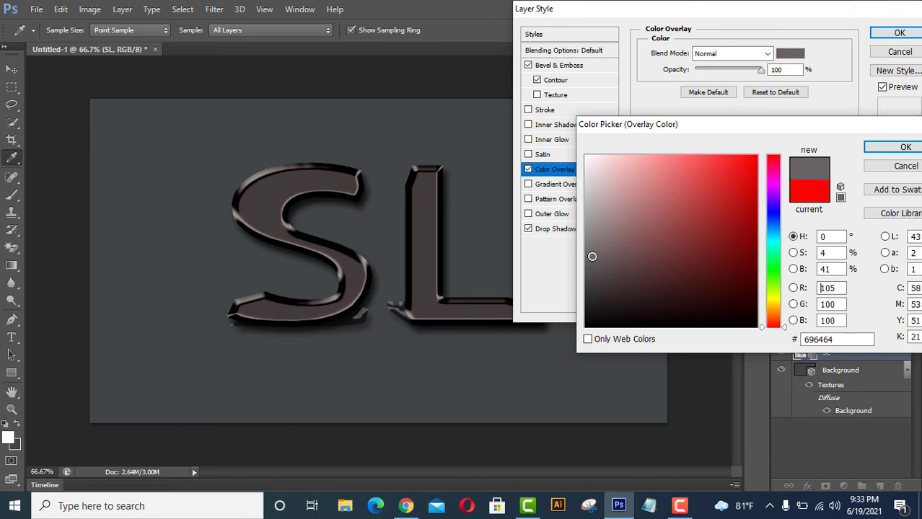
left_click(606, 264)
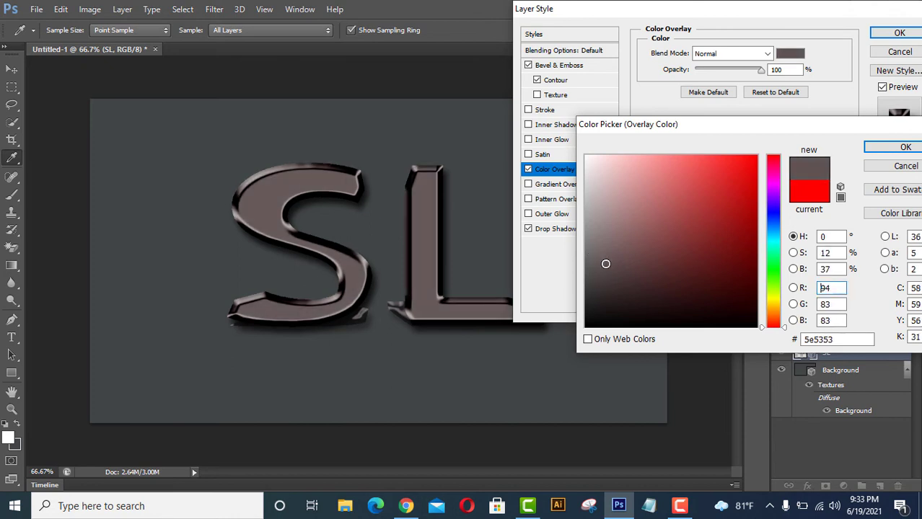
left_click(591, 250)
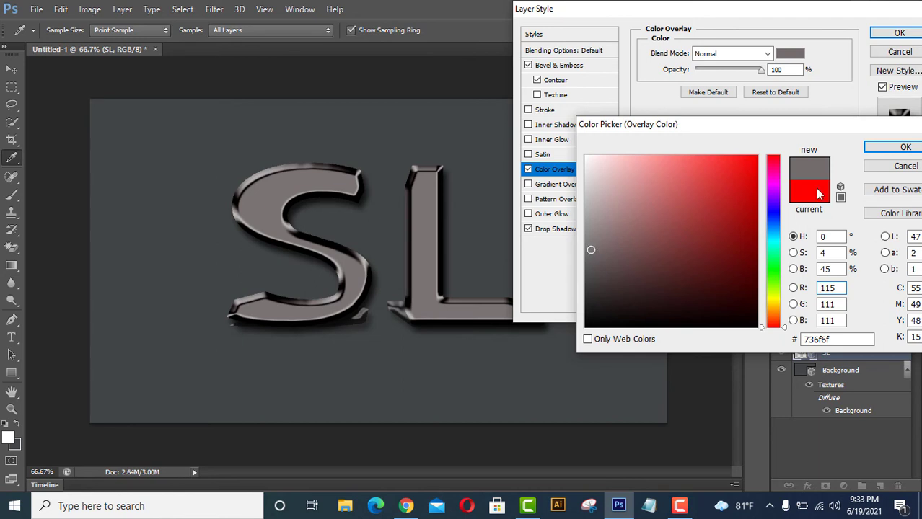
left_click(901, 148)
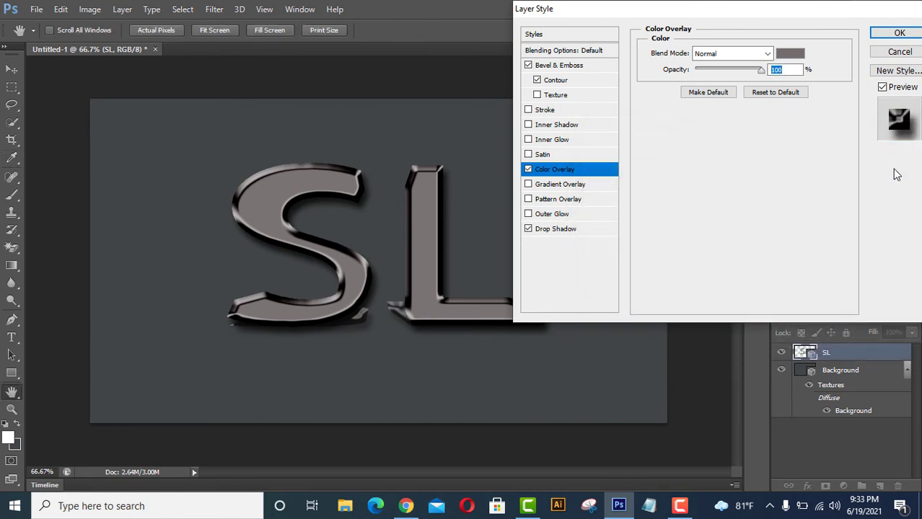
left_click(527, 170)
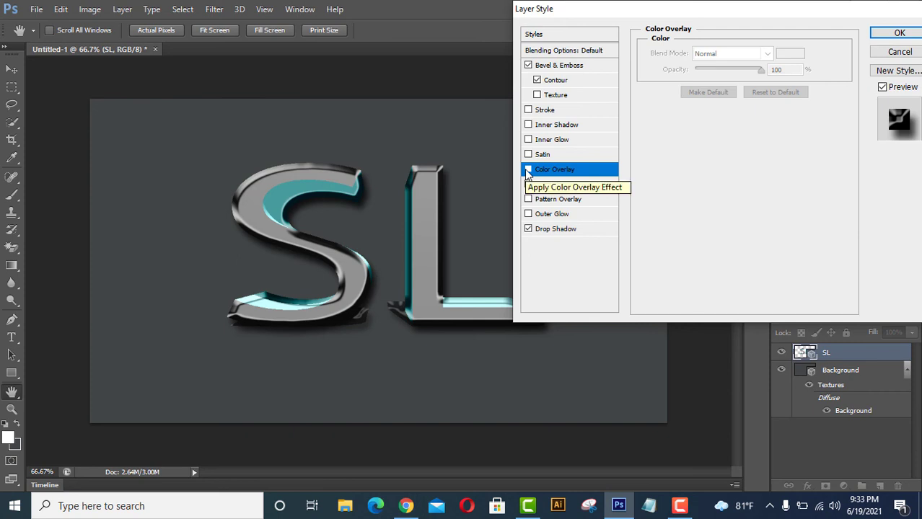
left_click(528, 170)
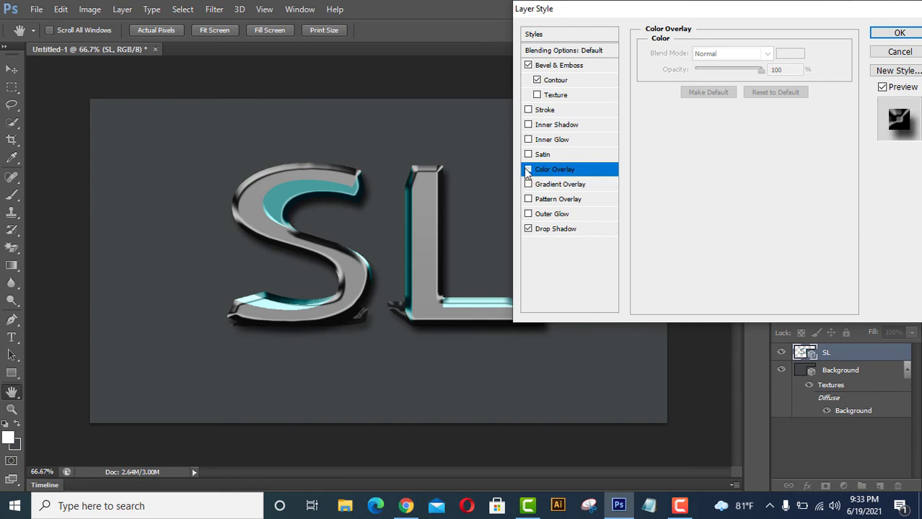
Step: Apply the layer style, rasterize the 3D Background, and merge it with SL using Ctrl+E
left_click(898, 32)
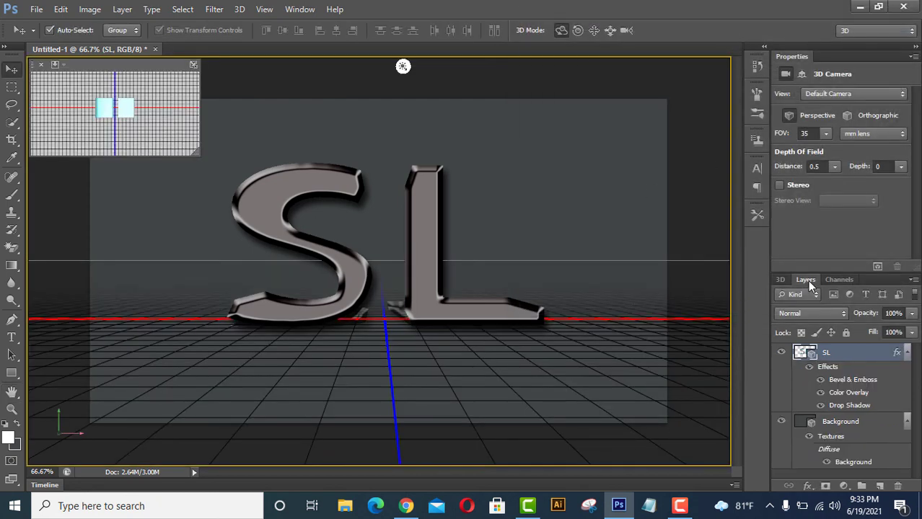
left_click(844, 424)
right_click(844, 424)
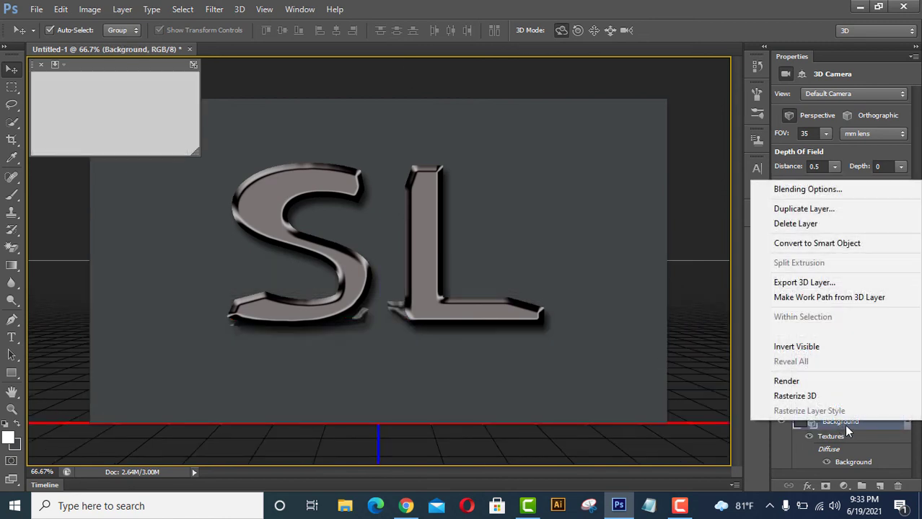
left_click(817, 399)
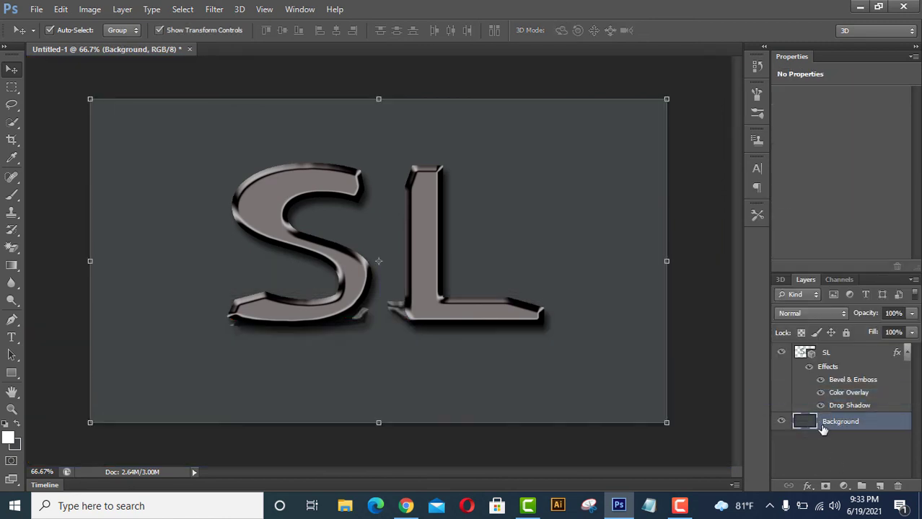
left_click(826, 354, "shift")
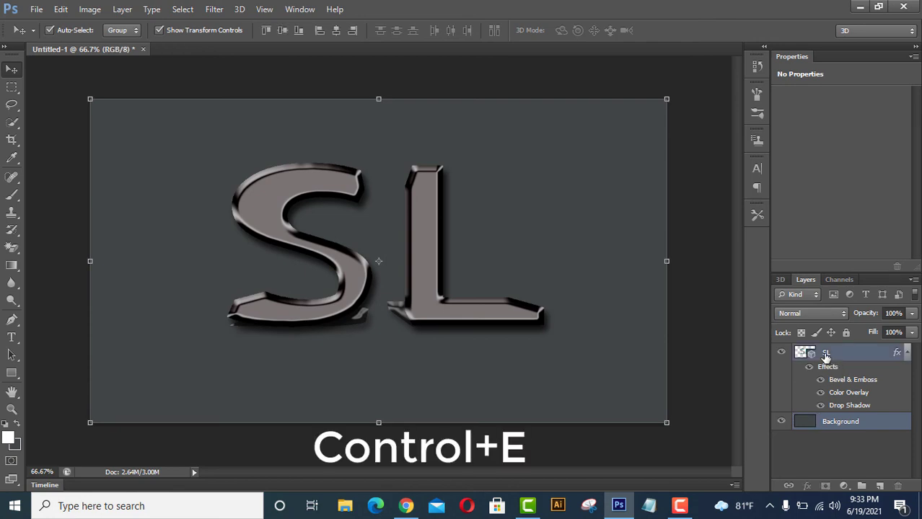
key("ctrl+e")
Step: Load the Assorted Brushes set and select the 48 px cross-star brush
left_click(11, 200)
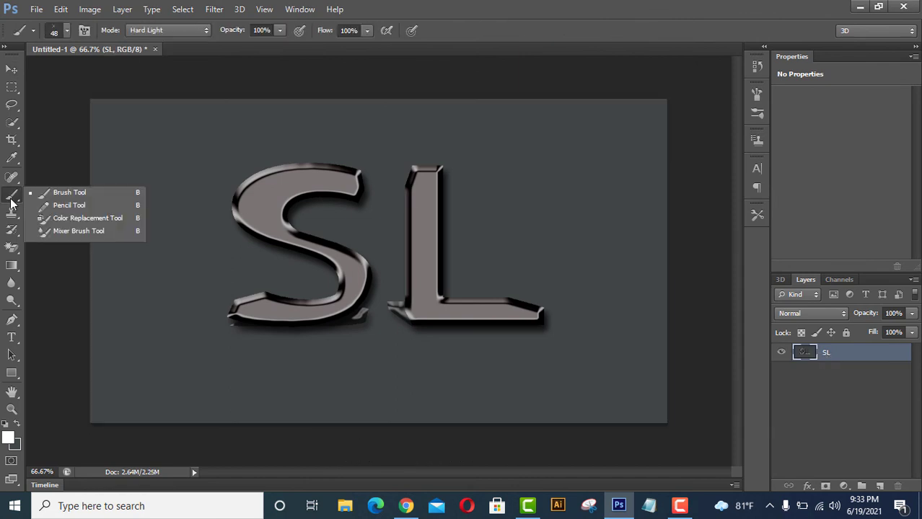
left_click(67, 31)
left_click(172, 54)
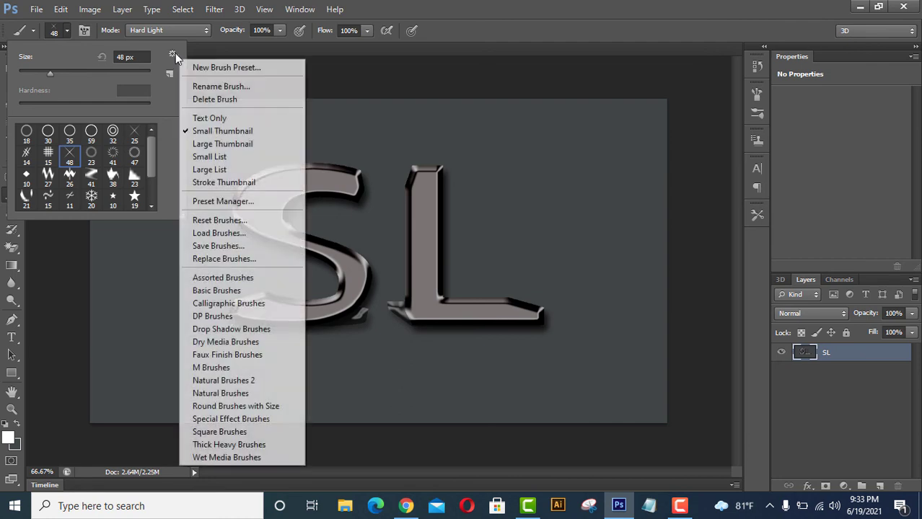
left_click(224, 278)
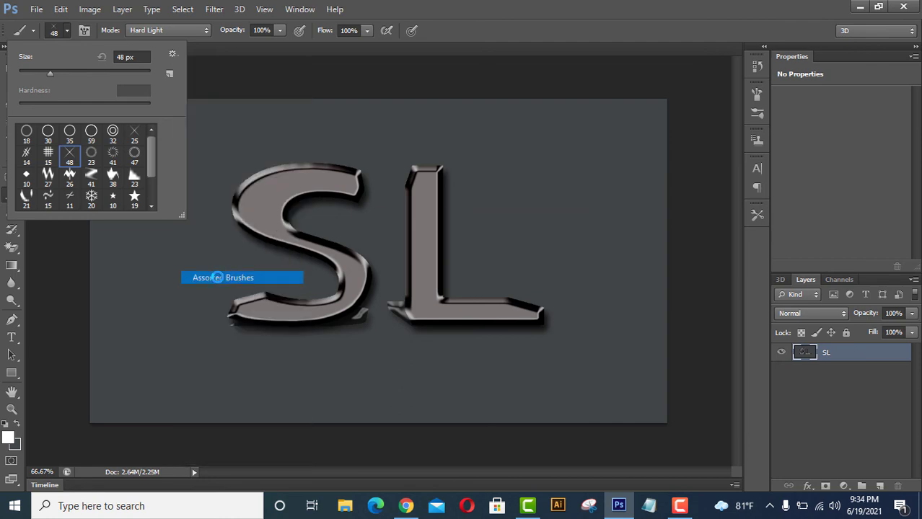
left_click(417, 196)
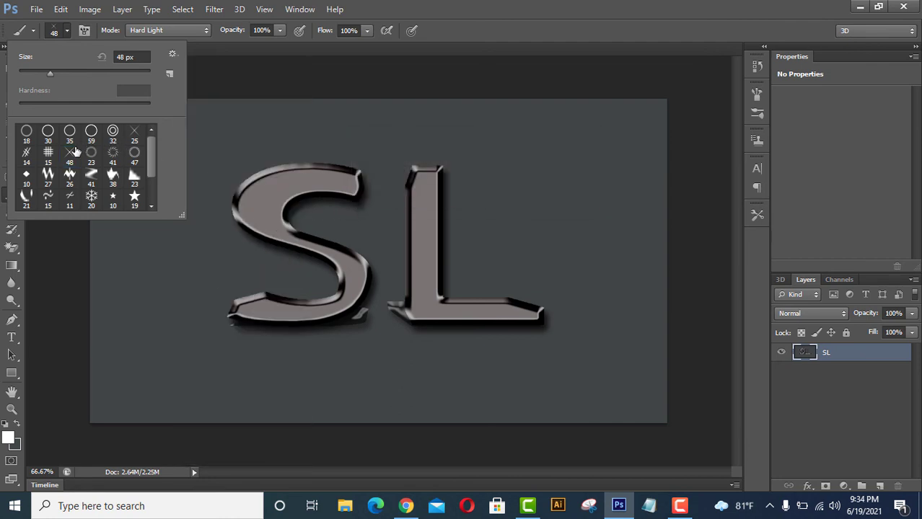
left_click(70, 160)
left_click(124, 56)
left_click_drag(125, 56, 110, 61)
left_click(235, 48)
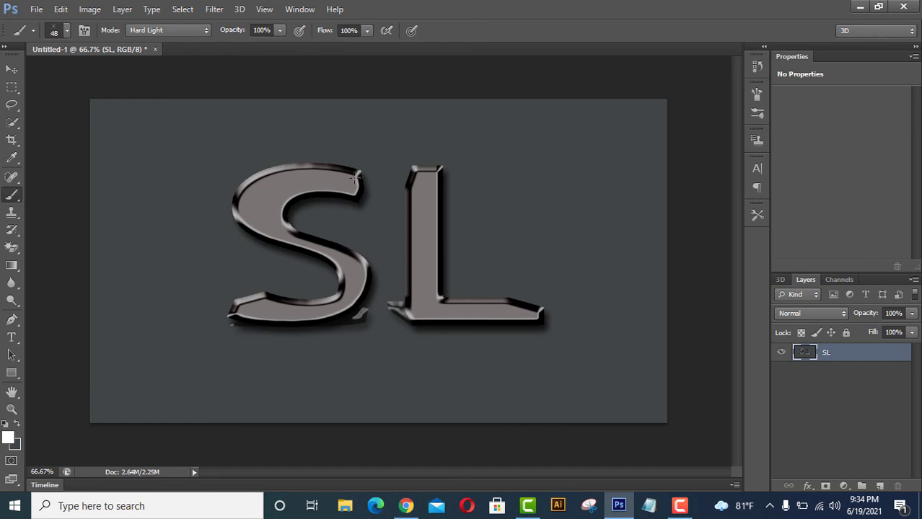
Step: Stamp white star sparkles on the S's edges and tips and the L's corners
left_click(240, 216)
left_click(237, 313)
left_click(363, 269)
left_click(408, 316)
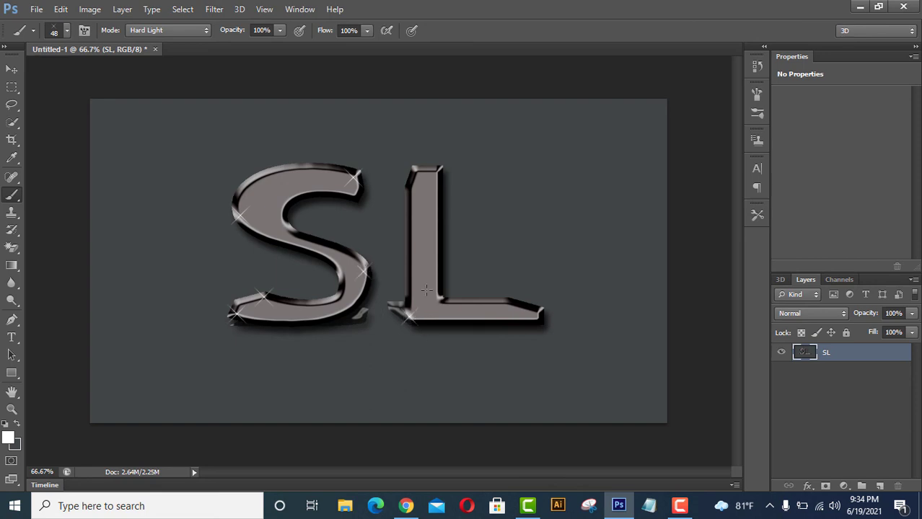
left_click(438, 170)
left_click(440, 300)
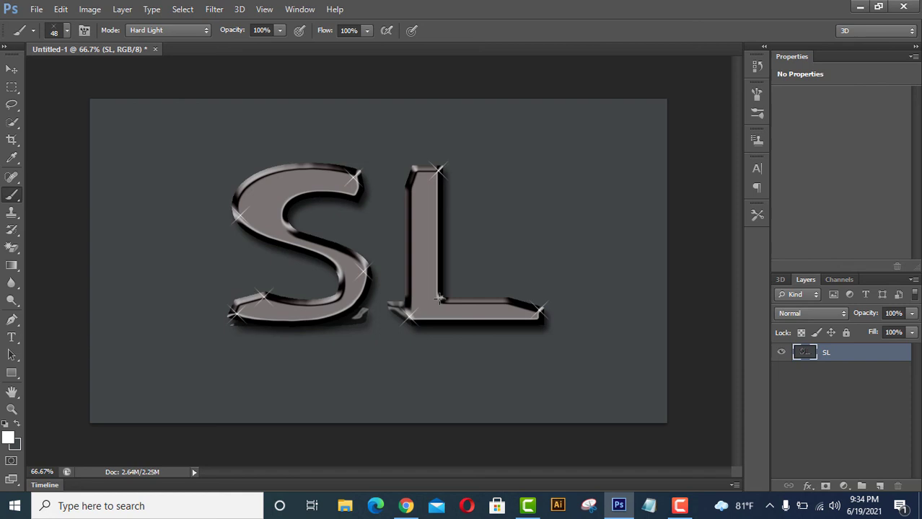
left_click(415, 169)
Step: Export via Save for Web as PNG-24 under the name 'SLLL NEW'
left_click(38, 10)
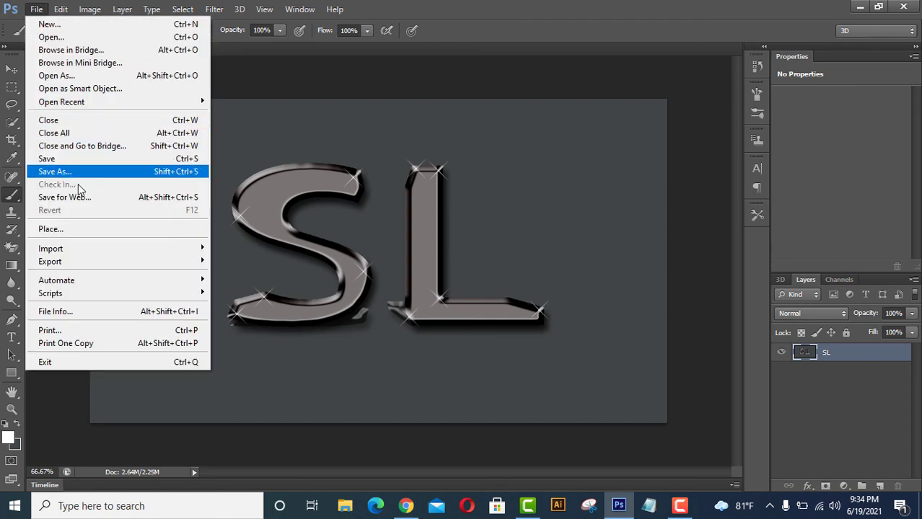
left_click(78, 196)
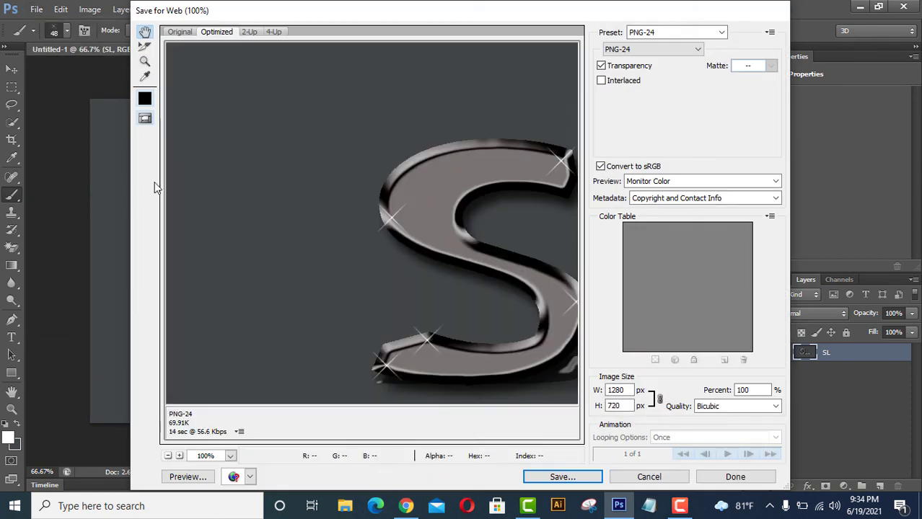
left_click(573, 477)
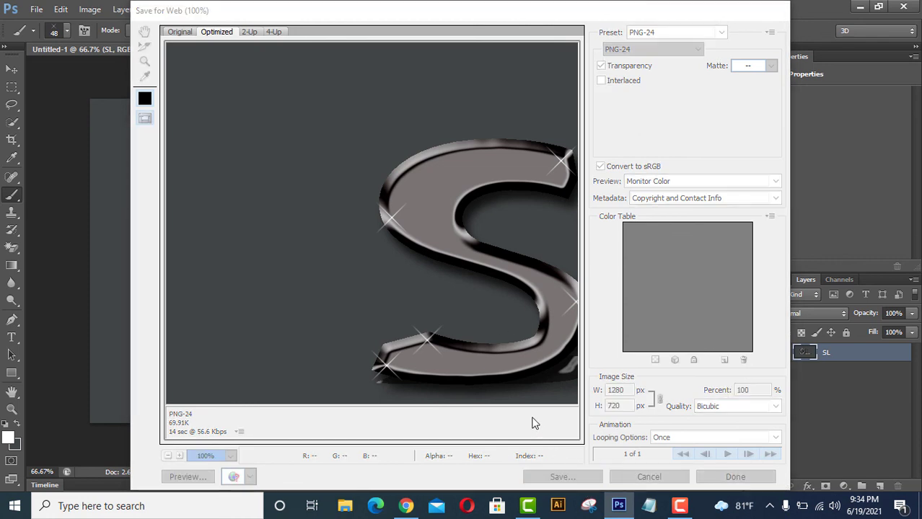
type("SLLL")
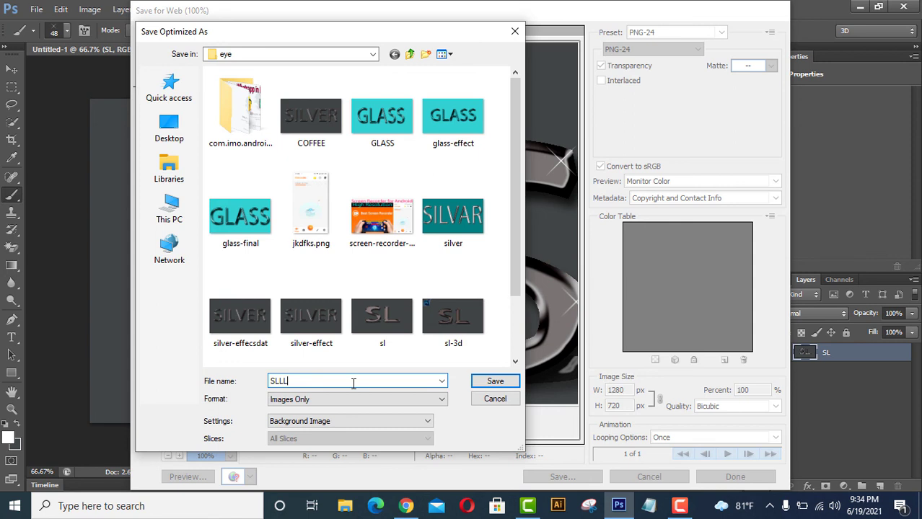
type(" NEW")
key("Return")
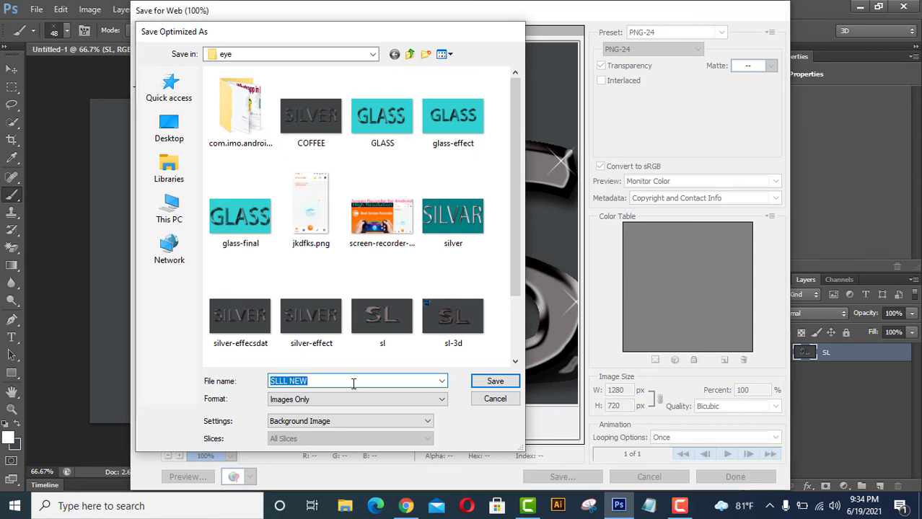